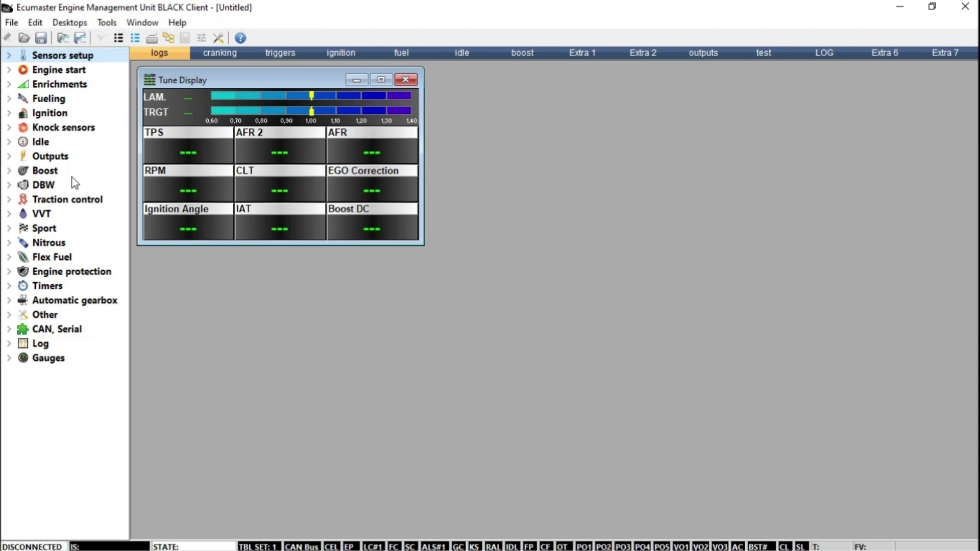
Open the Parameters of the Boost section and select the Enable boost control setting.
left_click(48, 171)
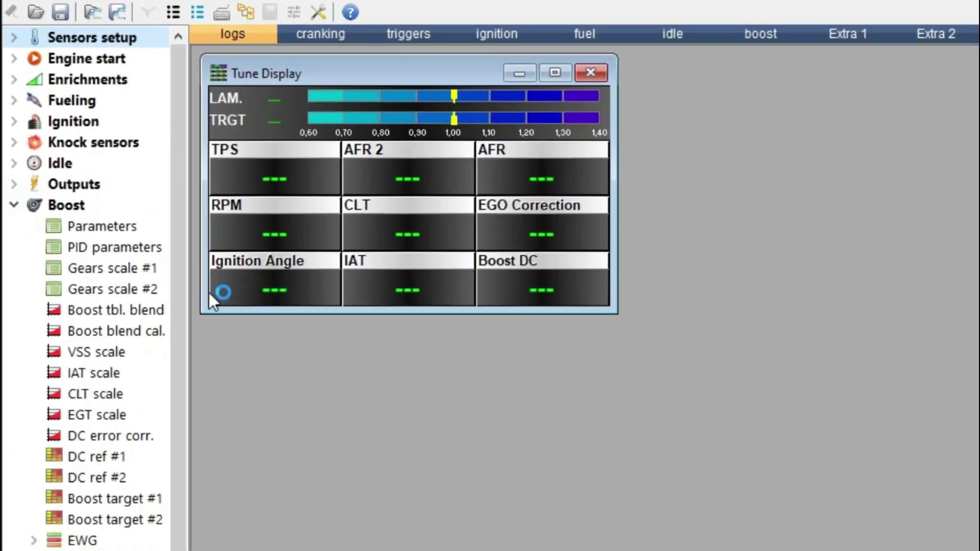
left_click_drag(189, 314, 184, 400)
double_click(117, 123)
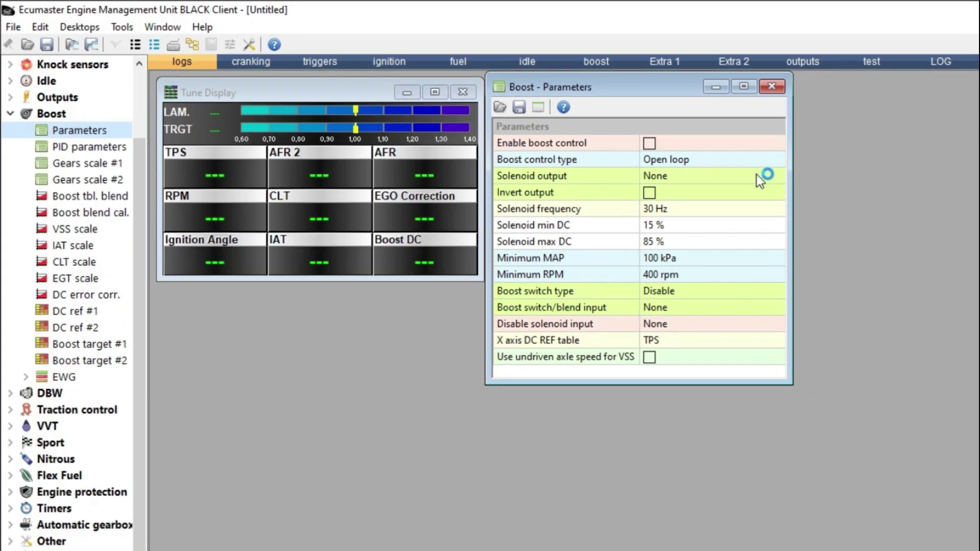
left_click(656, 145)
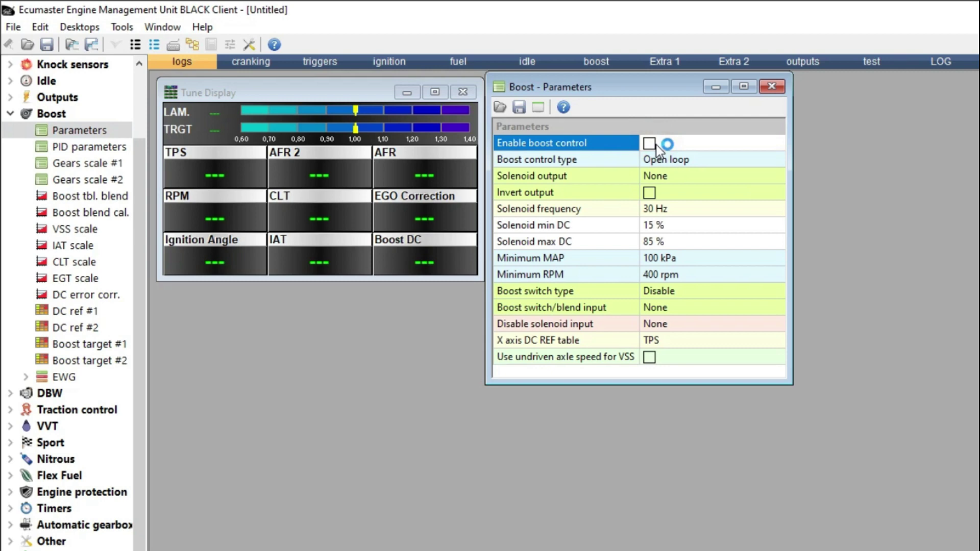
left_click(651, 144)
Set the boost control type to Closed loop and return it to Open loop.
left_click(709, 161)
left_click(709, 160)
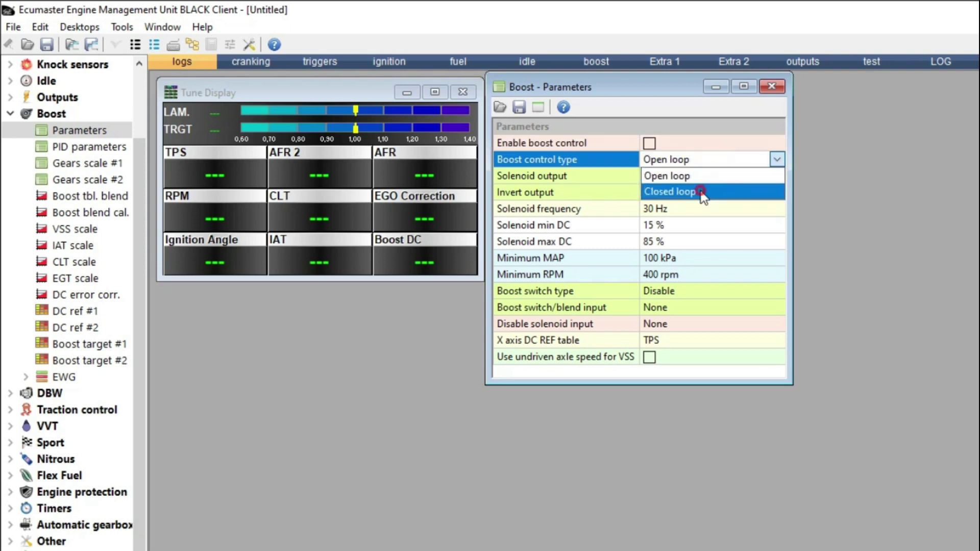
left_click(701, 191)
left_click(710, 164)
left_click(699, 175)
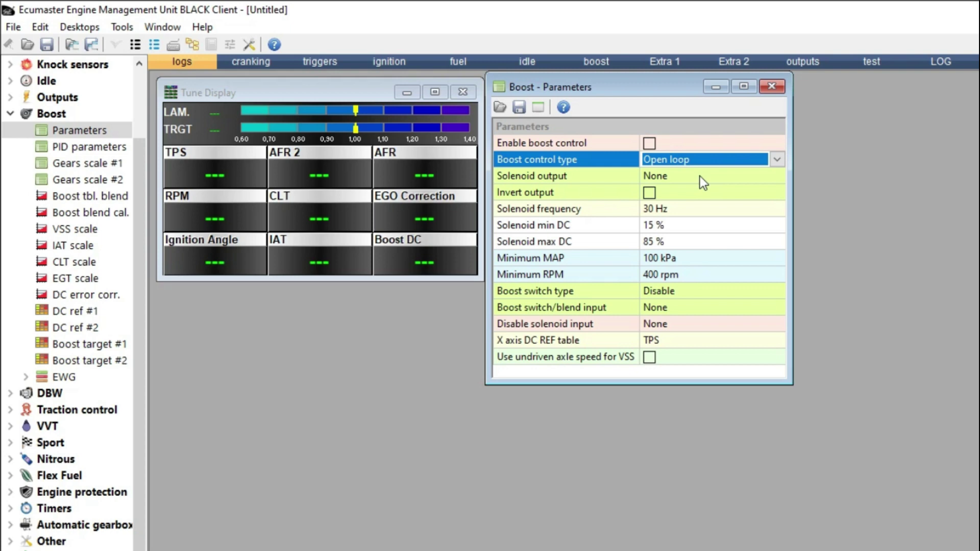
Review the outputs available for the boost solenoid and the Invert output setting.
left_click(685, 176)
left_click(685, 176)
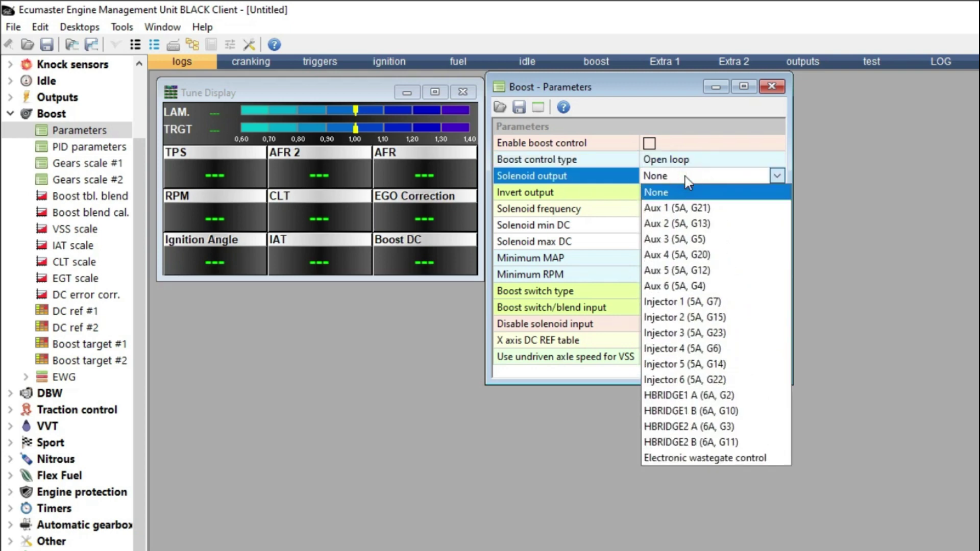
left_click(685, 176)
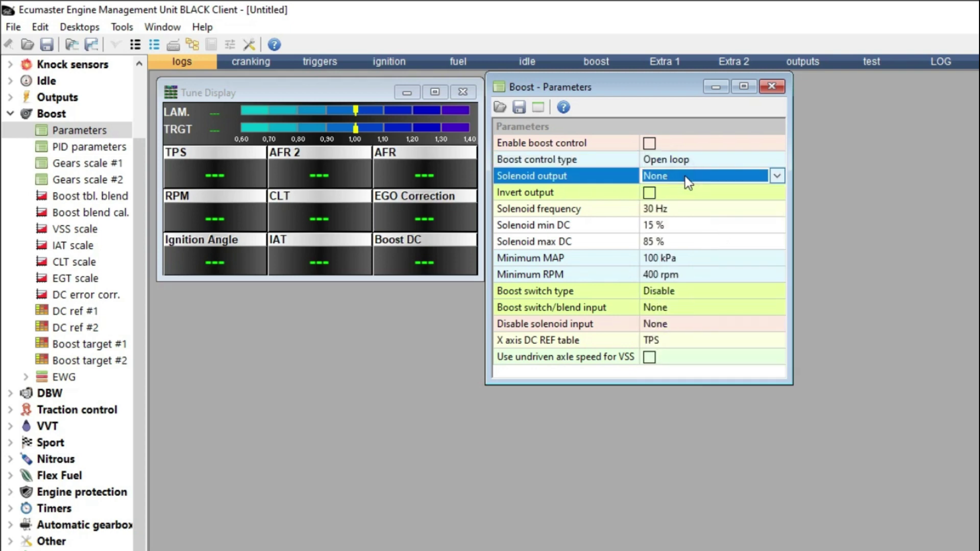
left_click(646, 192)
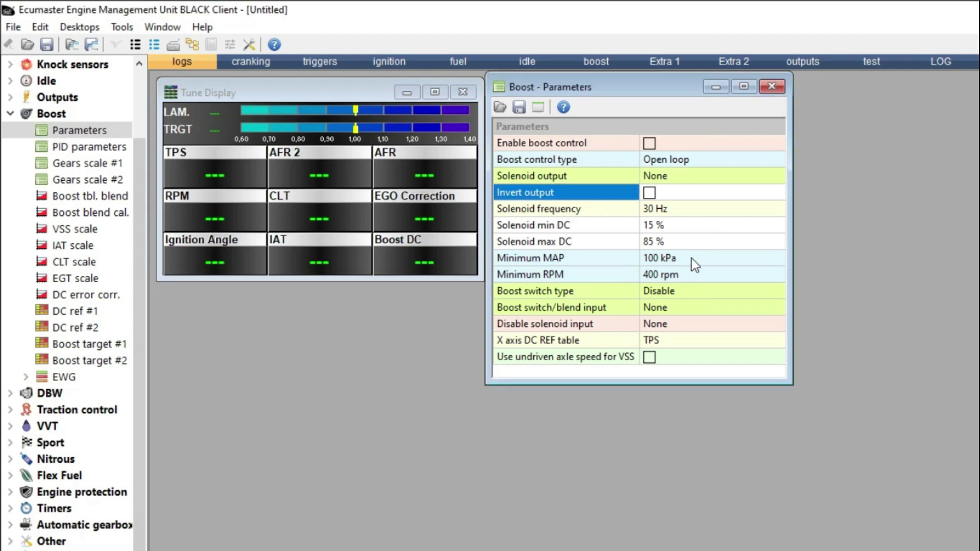
Review the boost switch type options together with the related boost switch/blend input setting.
left_click(685, 289)
left_click(685, 289)
left_click(686, 289)
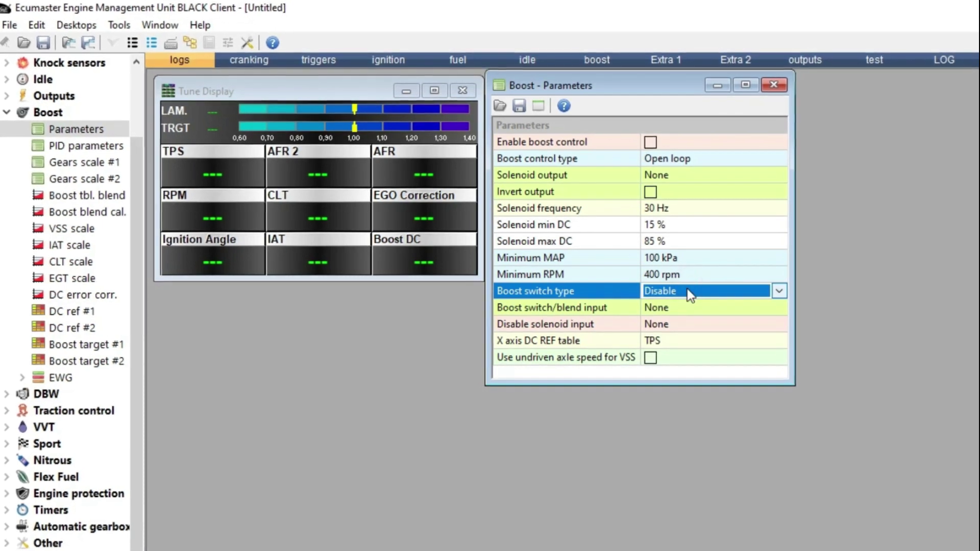
left_click(688, 306)
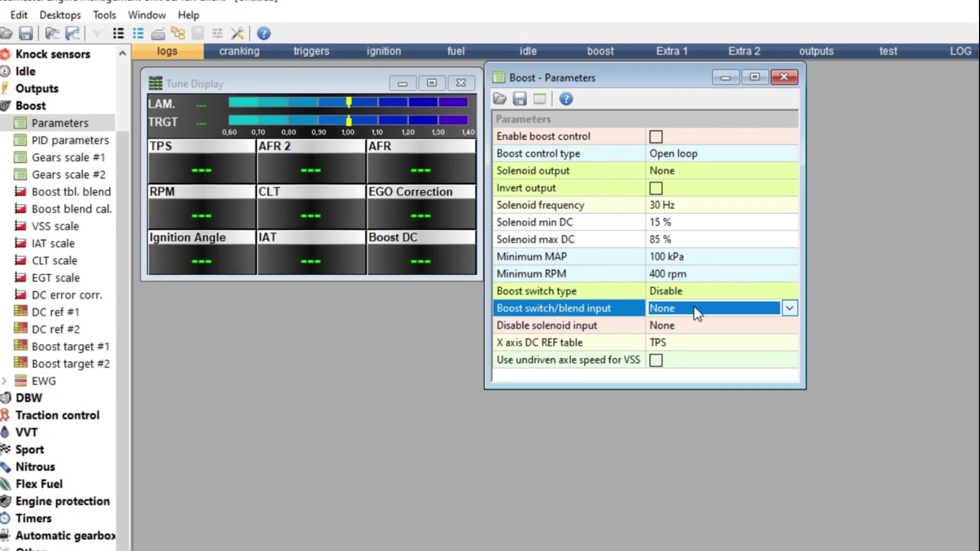
left_click(704, 298)
left_click(705, 297)
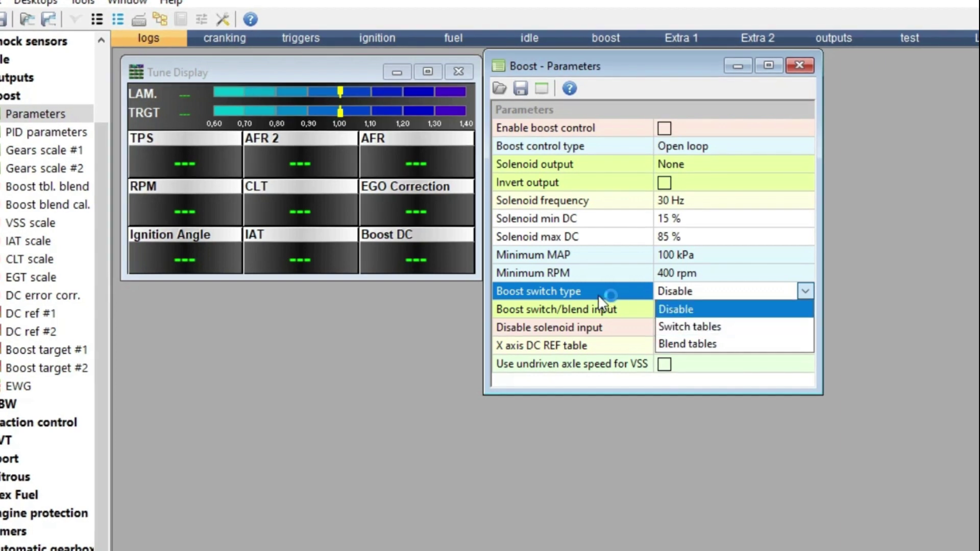
left_click(770, 383)
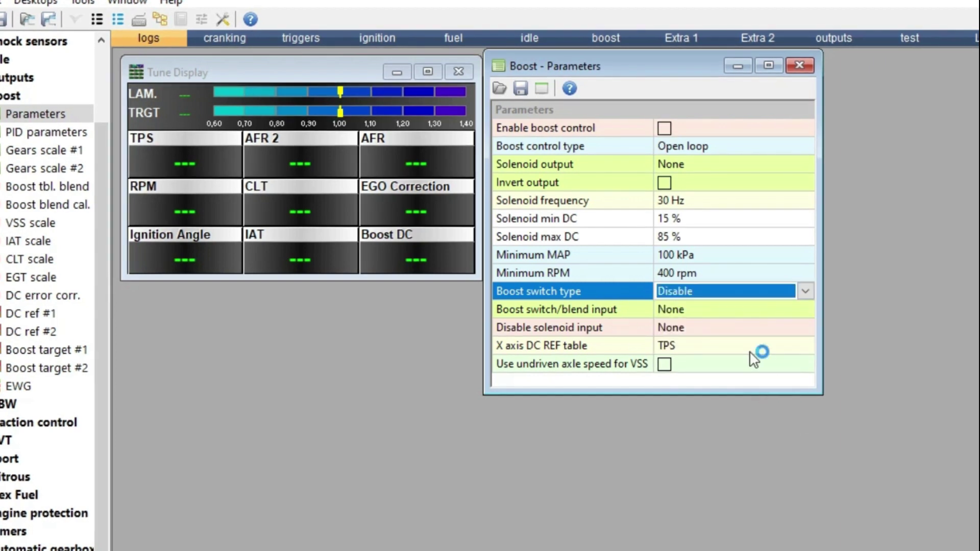
Examine the Boost switch/blend input and Disable solenoid input settings.
left_click(740, 316)
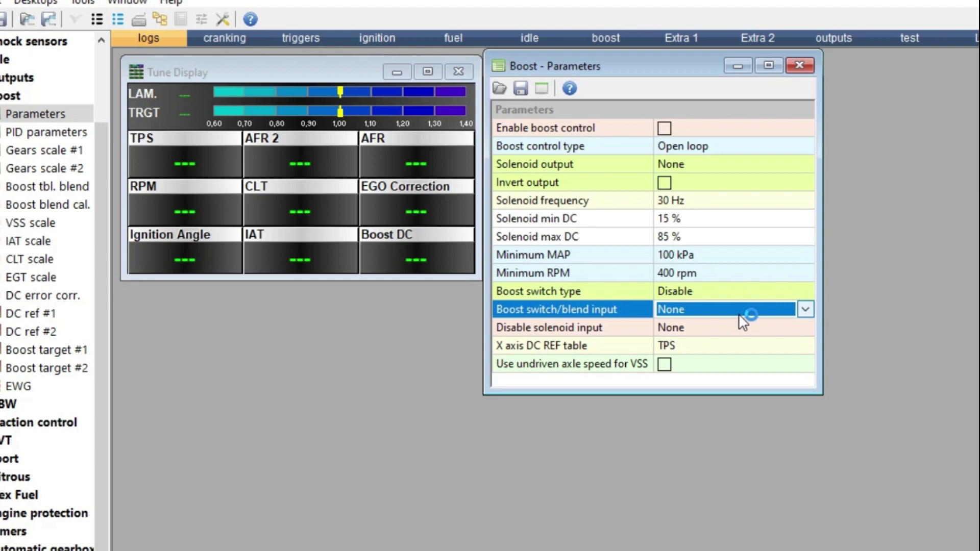
left_click(735, 332)
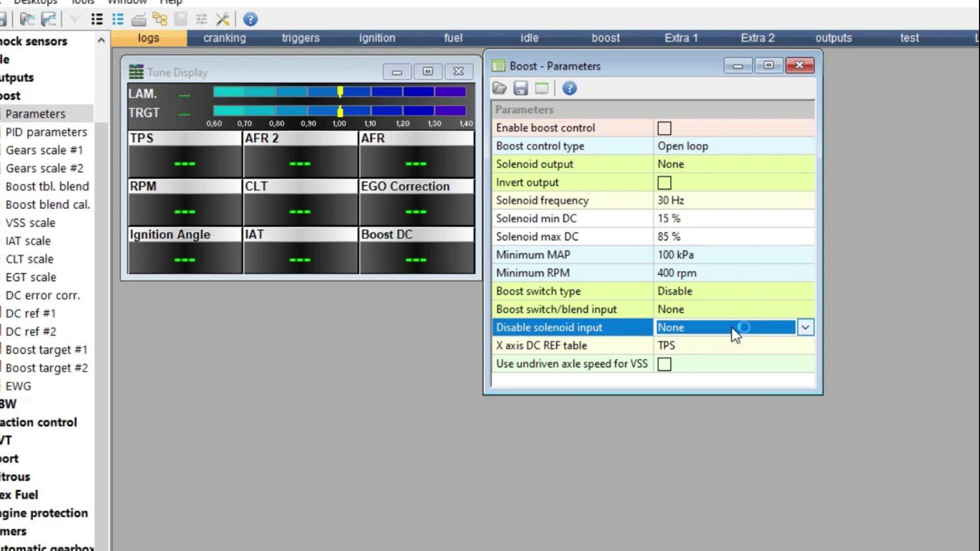
left_click(735, 334)
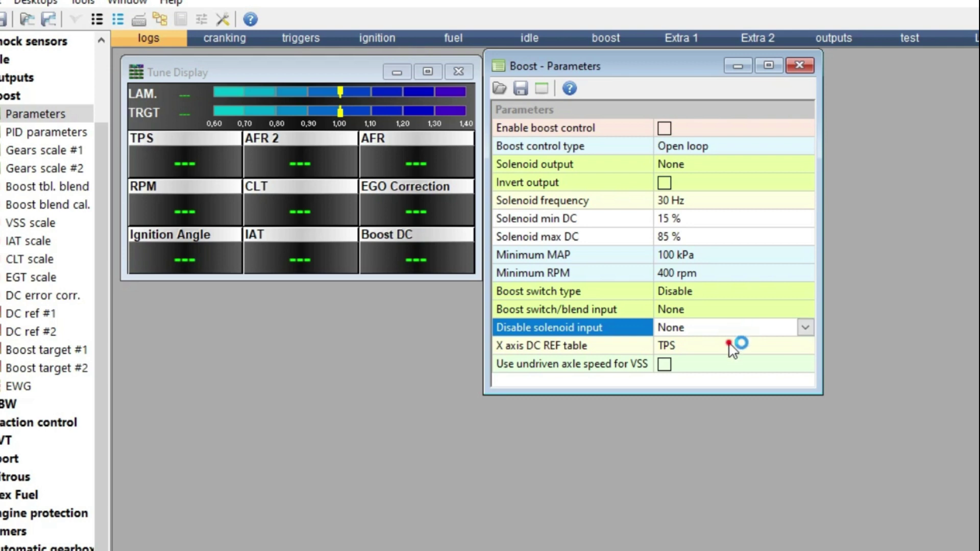
Review the options available for the X axis of the DC REF table.
left_click(730, 343)
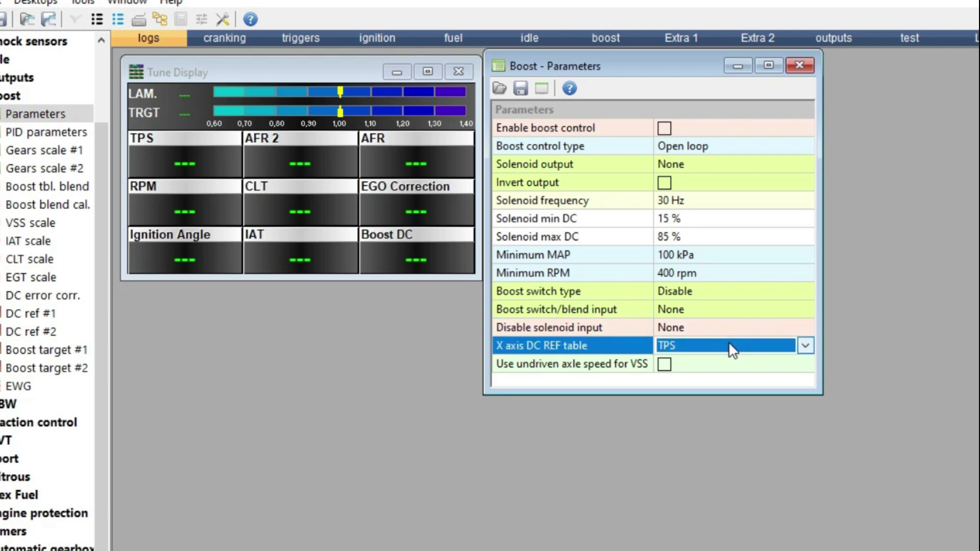
left_click(727, 342)
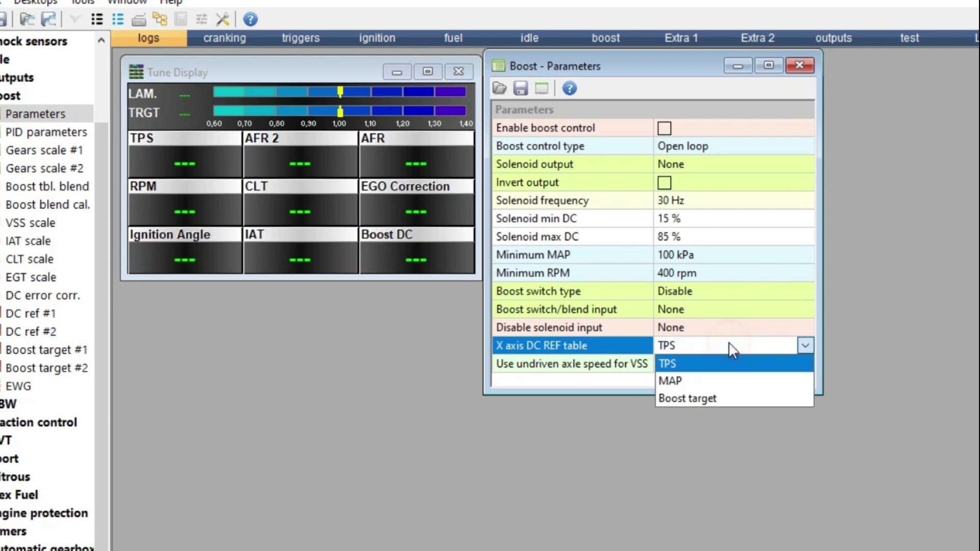
left_click(728, 341)
left_click(728, 341)
left_click(730, 346)
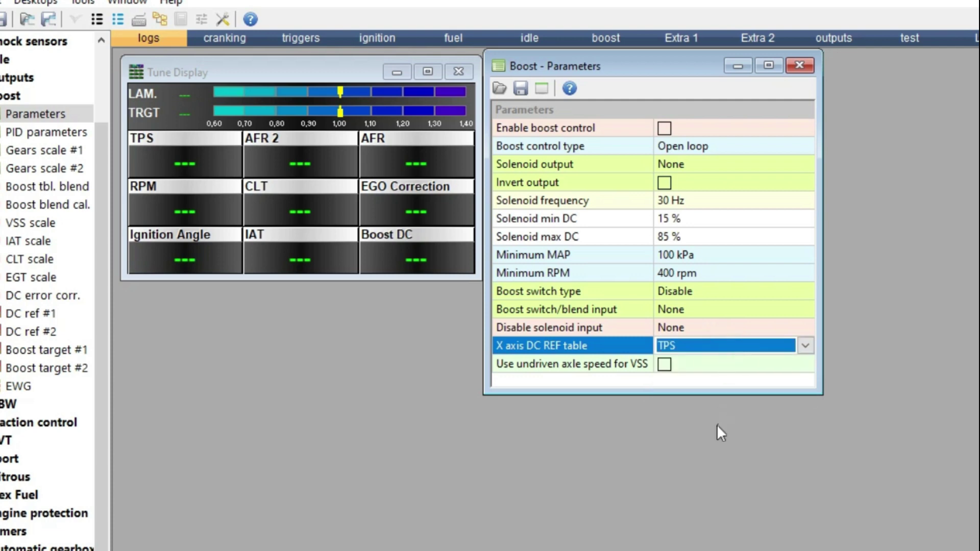
Select the Use undriven axle speed for VSS setting and minimize the boost Parameters window.
left_click_drag(746, 395, 746, 413)
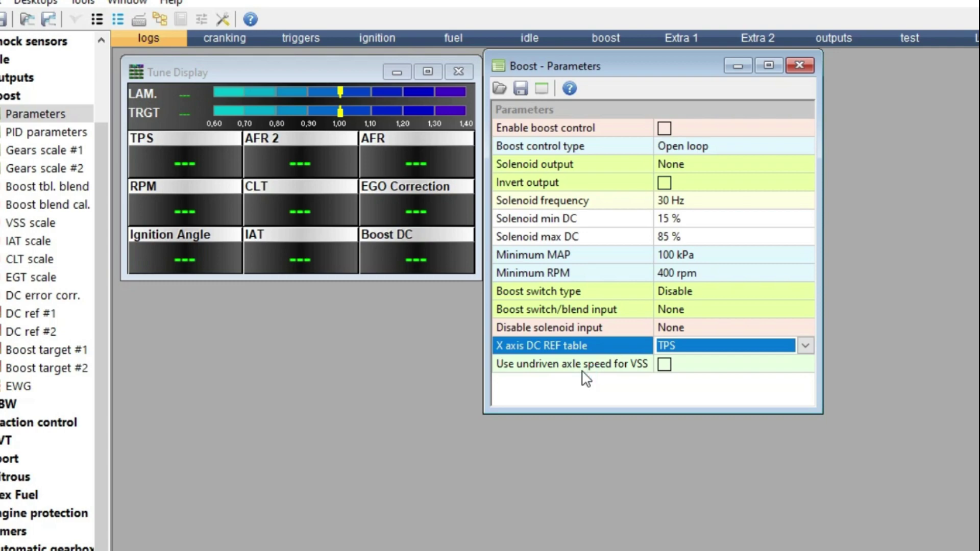
left_click(664, 364)
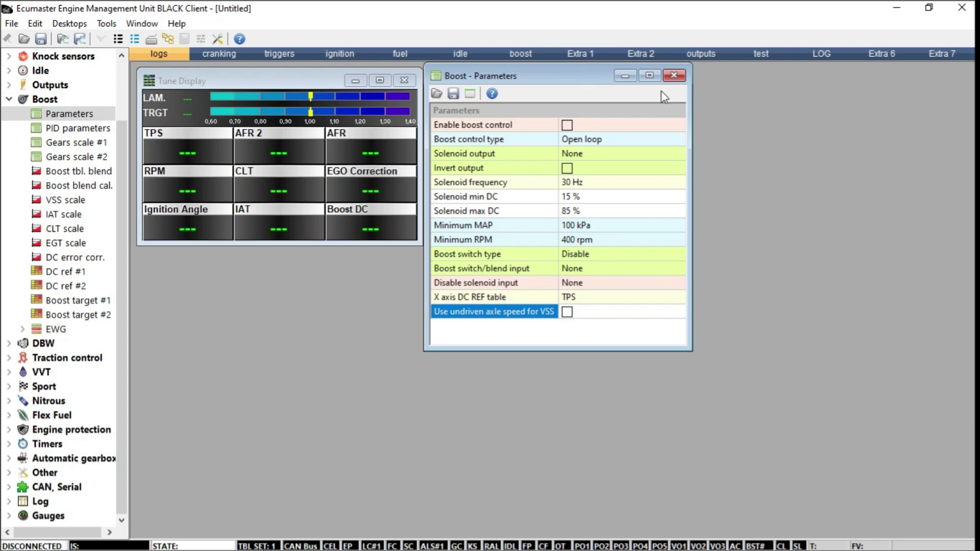
left_click(624, 76)
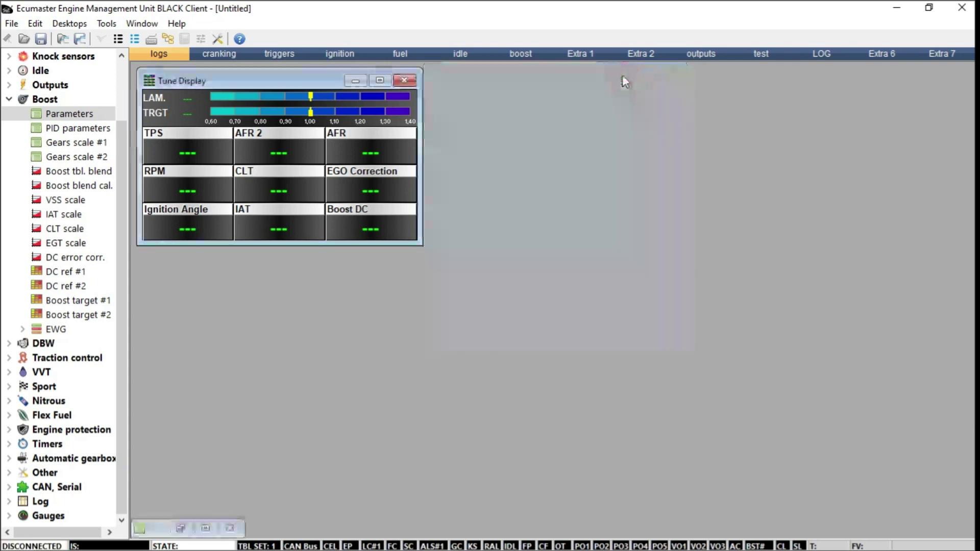
Review the boost PID parameters and close their window.
double_click(76, 129)
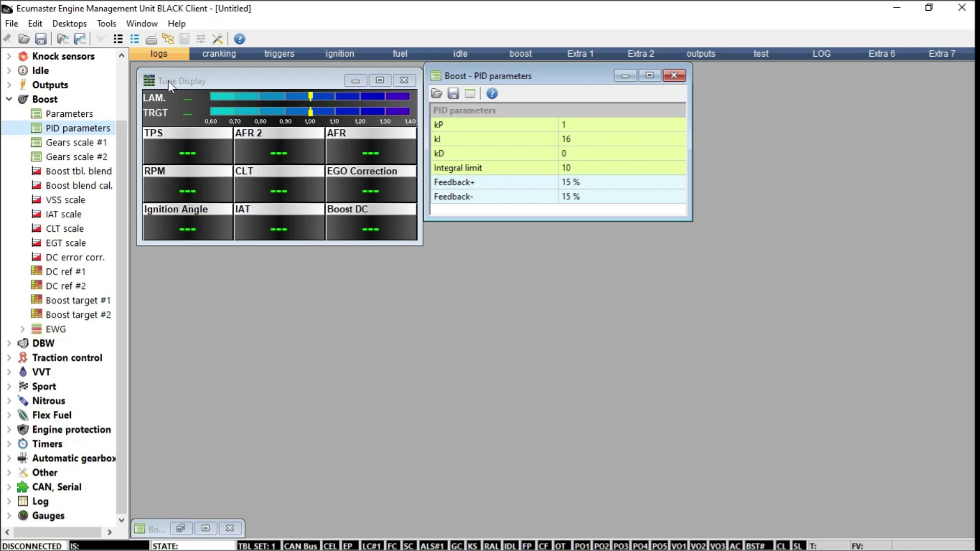
left_click(674, 76)
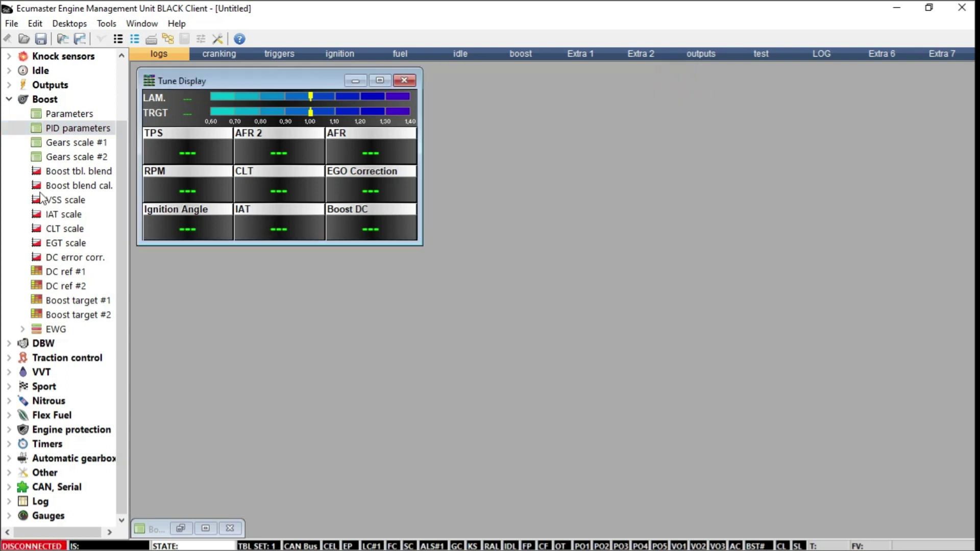
In the boost Gears scale #1 table, set the Gear 1 scale to 70 % and the Gear 2 scale to 80 %.
left_click(79, 143)
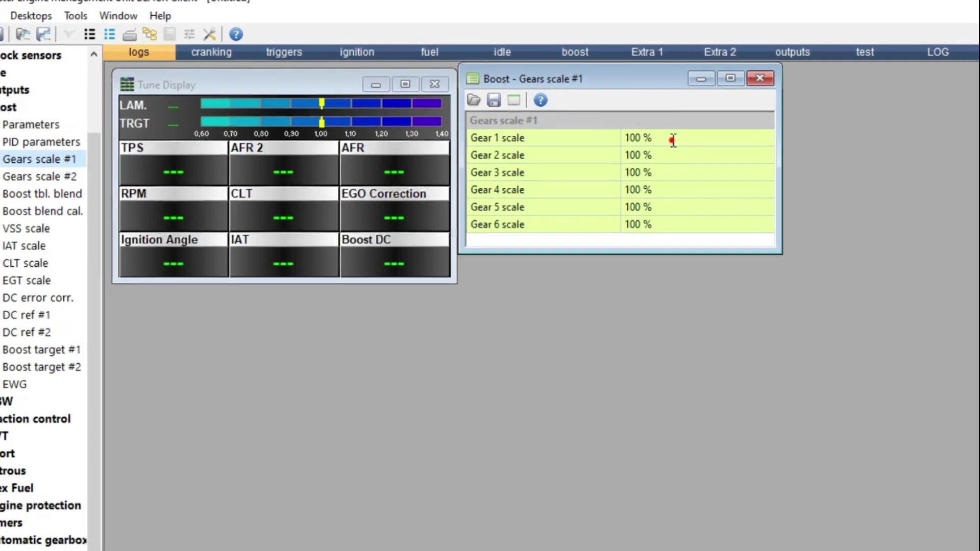
left_click(646, 133)
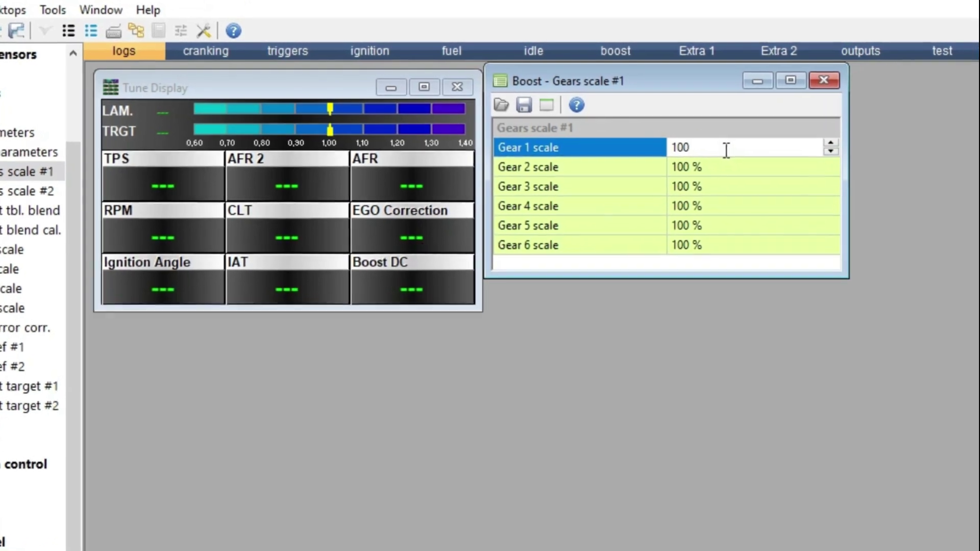
left_click_drag(730, 153, 695, 153)
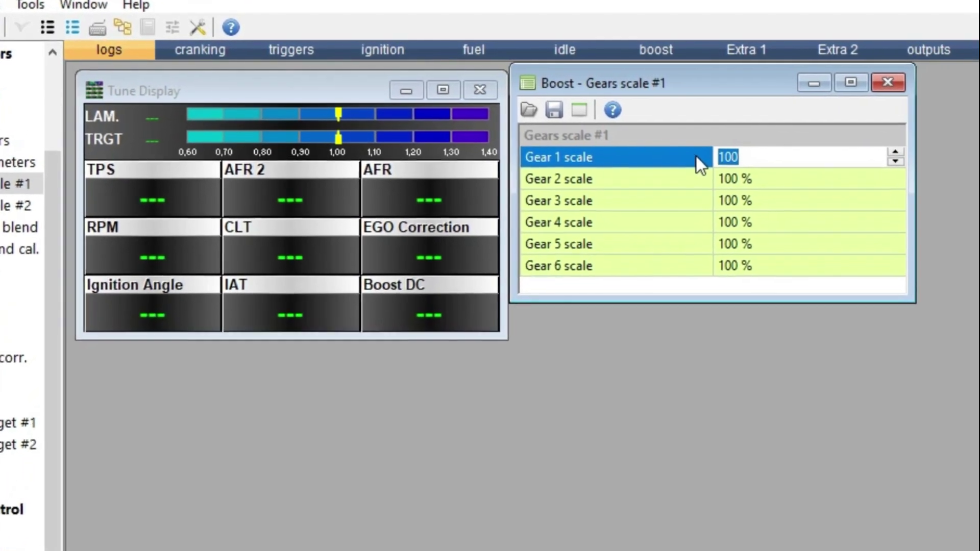
type("7")
type("0")
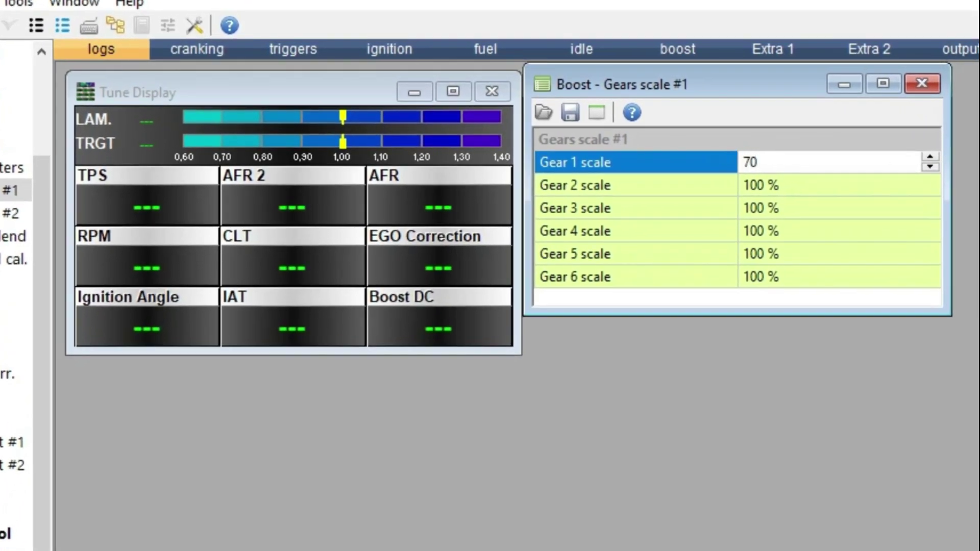
left_click(757, 186)
type("80")
left_click(781, 213)
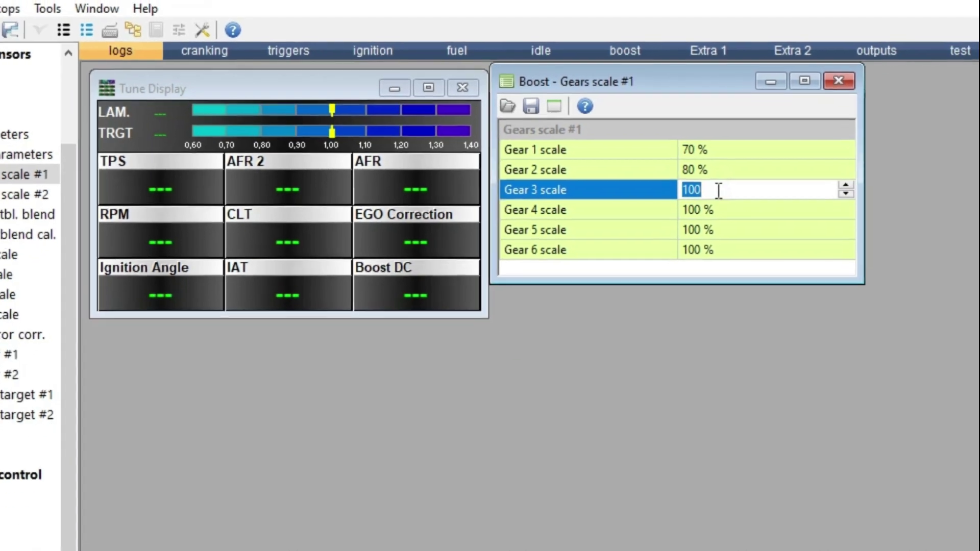
left_click(722, 192)
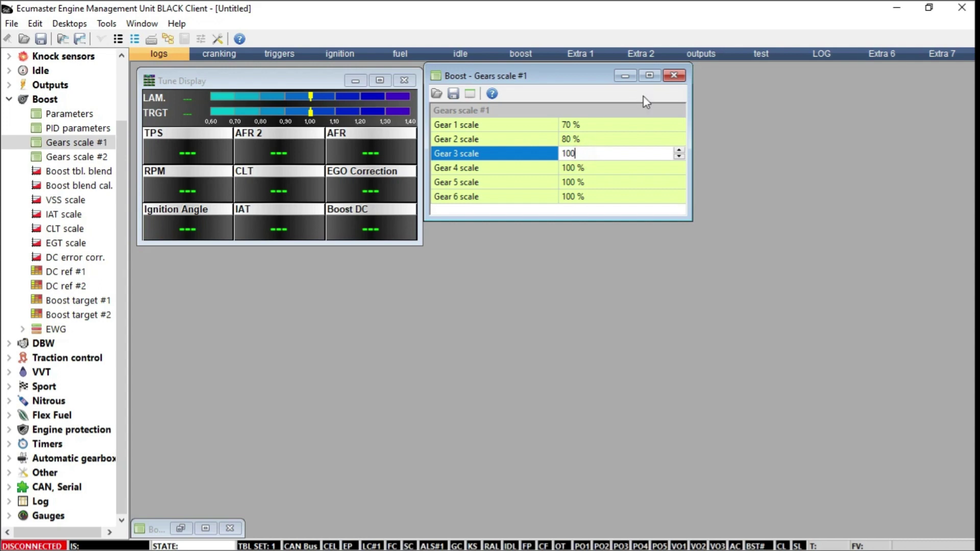
left_click(674, 75)
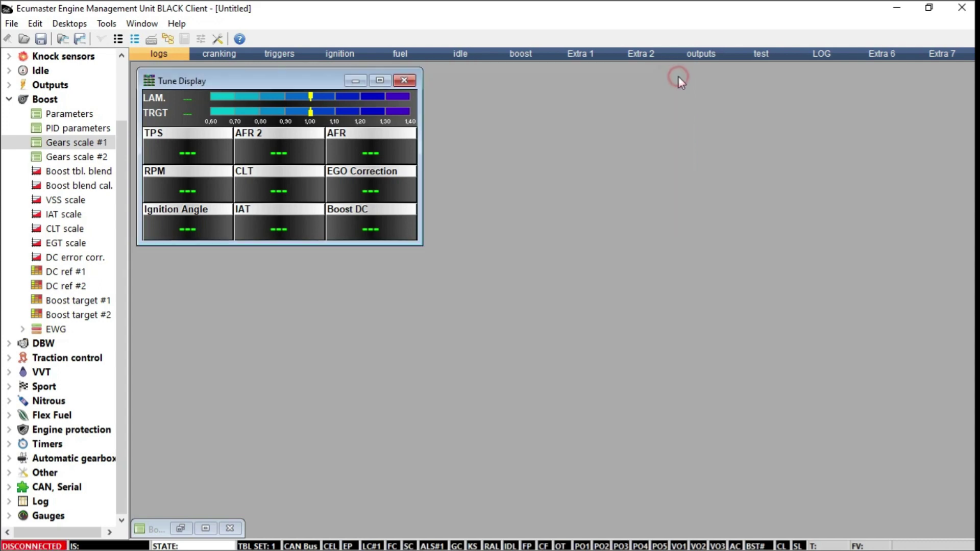
Review the Boost tbl. blend and Boost blend cal. curves, closing each one after viewing.
double_click(70, 173)
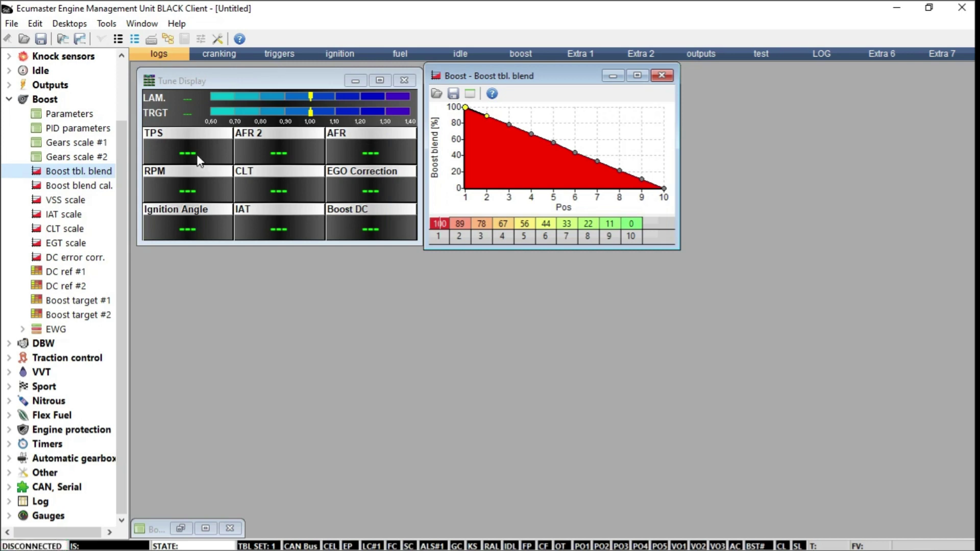
left_click(663, 76)
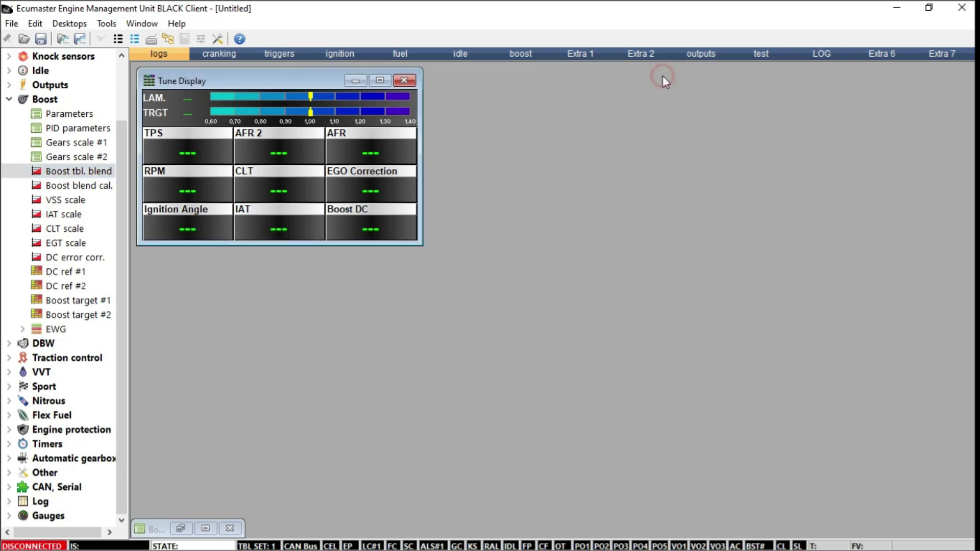
double_click(100, 190)
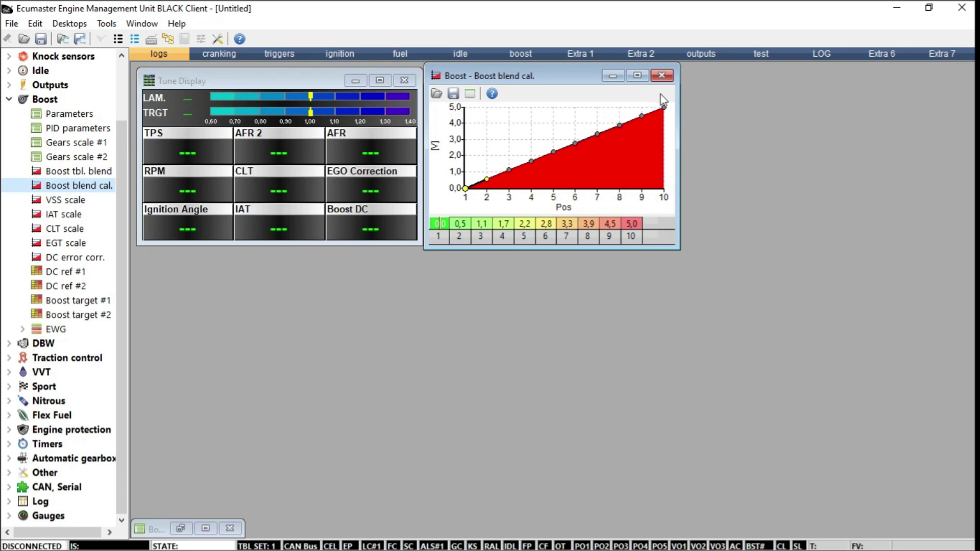
left_click(669, 78)
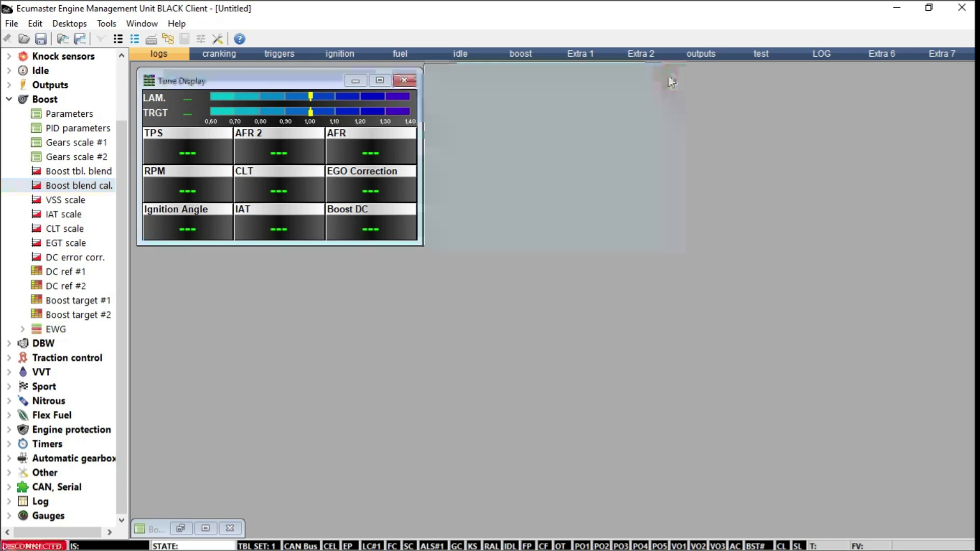
Review the boost VSS scale and IAT scale curves, closing each one after viewing.
double_click(57, 201)
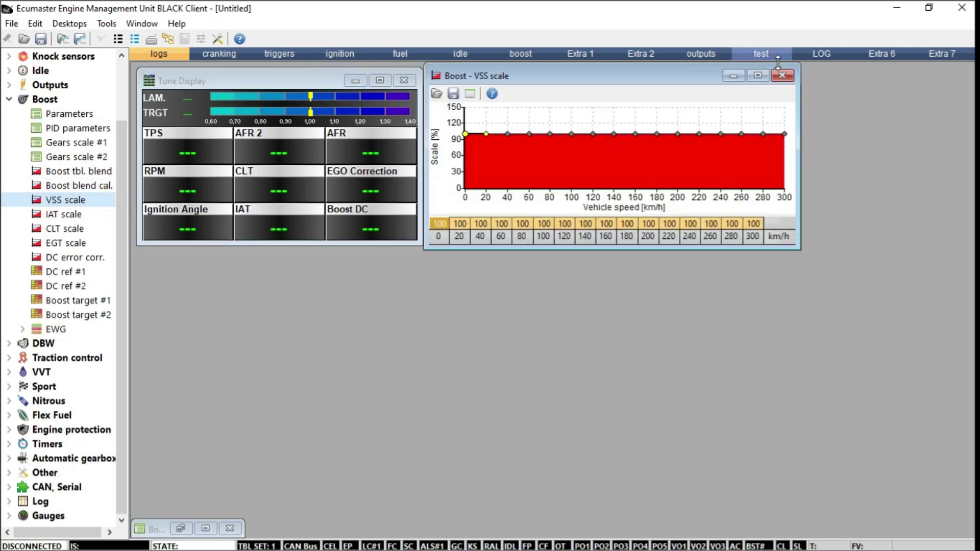
left_click(782, 75)
double_click(65, 214)
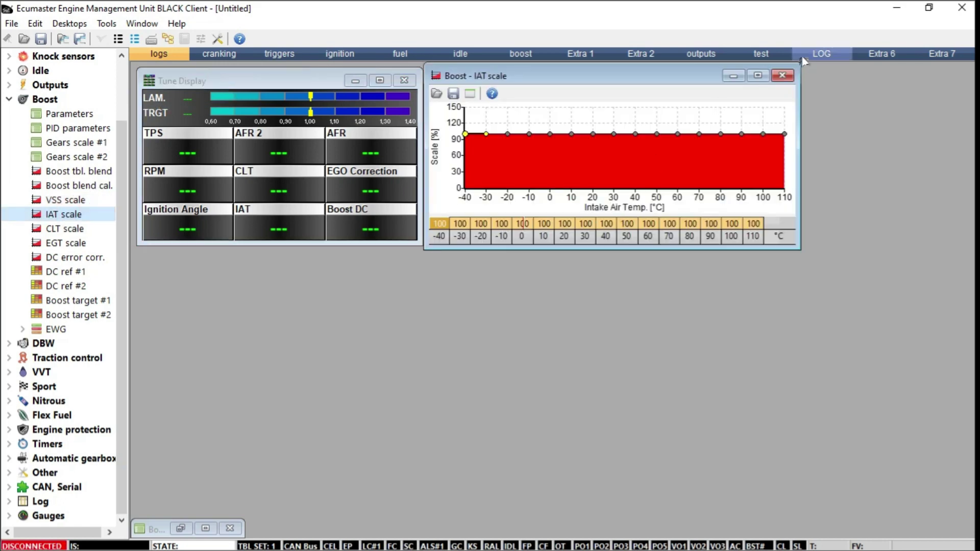
left_click(781, 75)
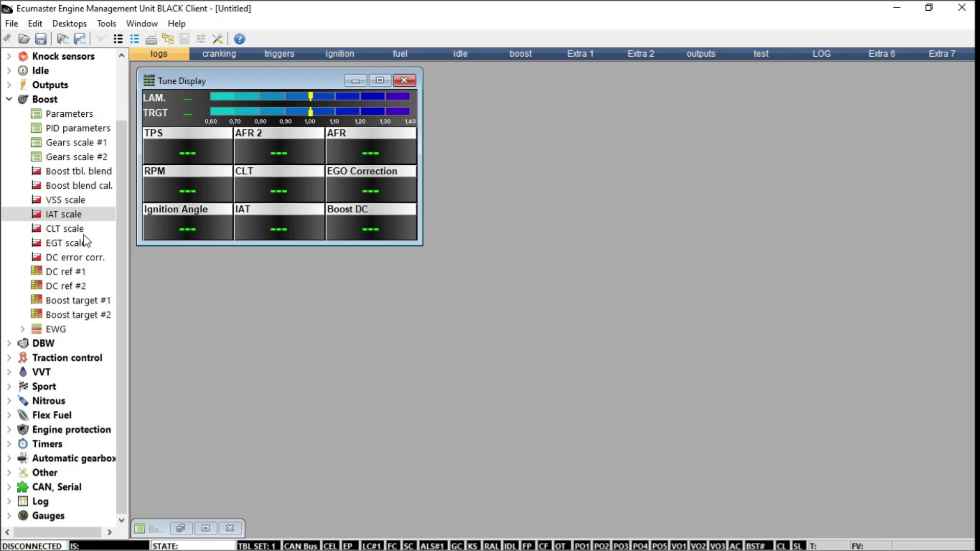
Review the boost CLT scale and EGT scale curves, closing each one after viewing.
left_click(66, 228)
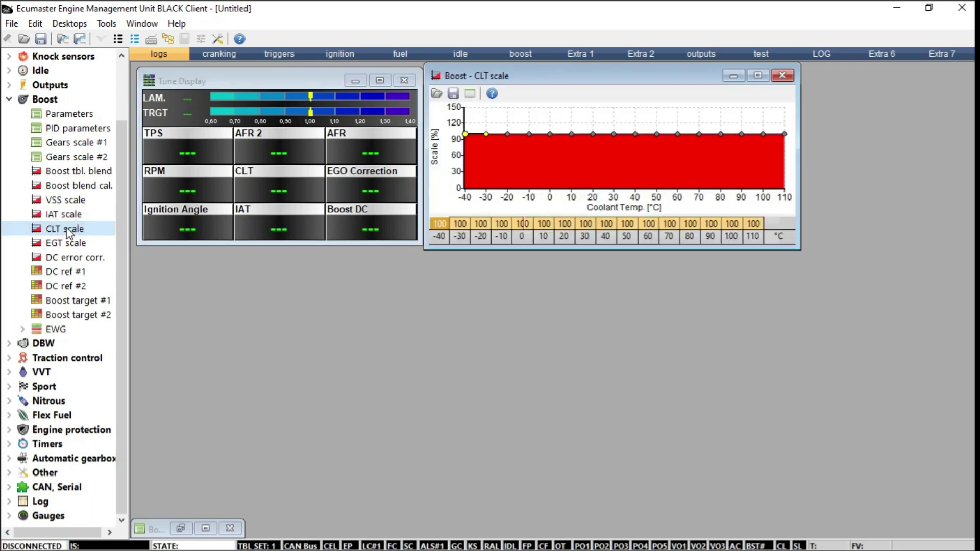
left_click(781, 77)
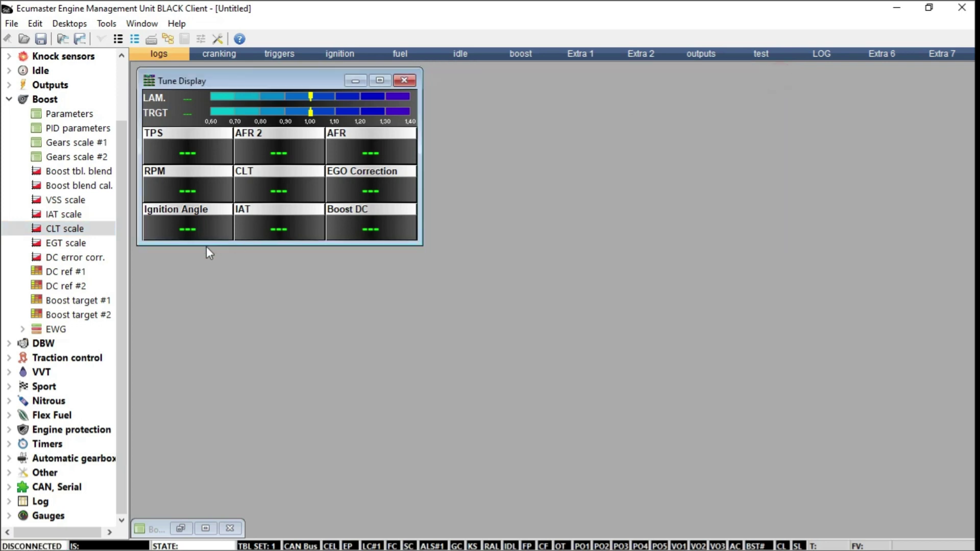
double_click(71, 231)
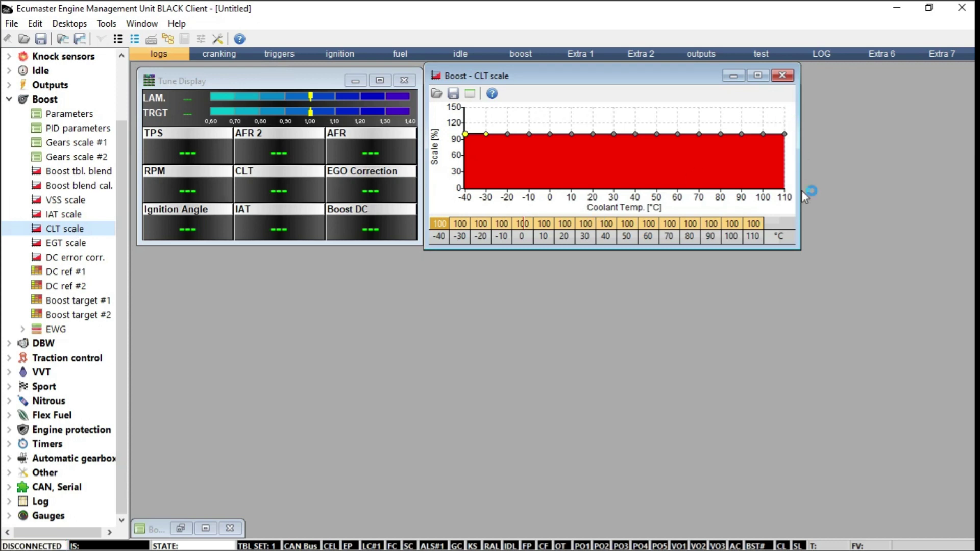
left_click(783, 76)
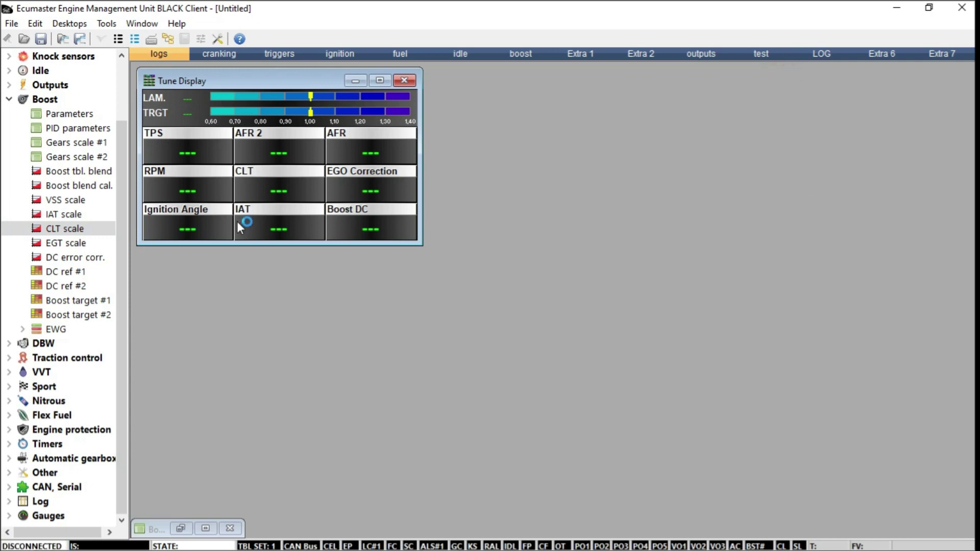
left_click(77, 243)
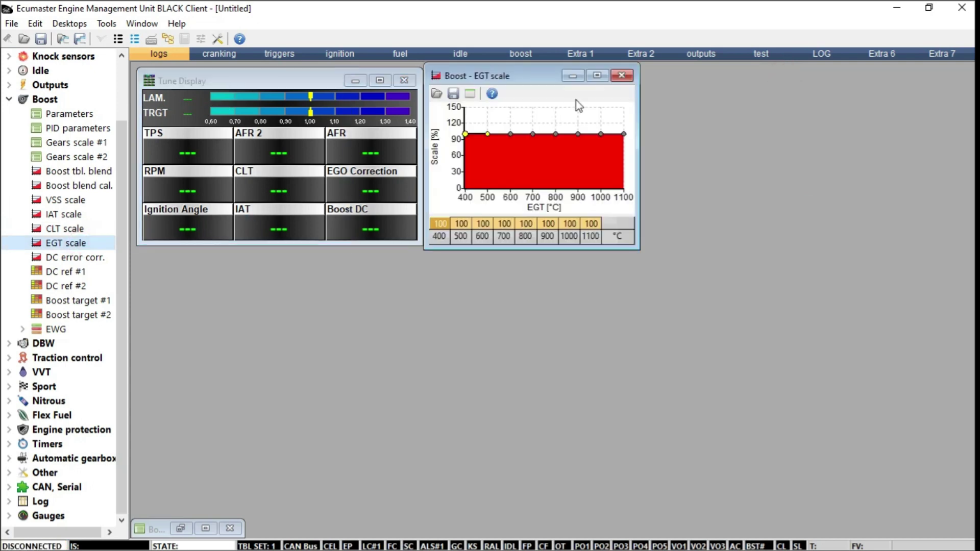
left_click(622, 75)
In the boost DC error corr. curve, set the correction at 15 kPa boost error to -5 %.
left_click(72, 257)
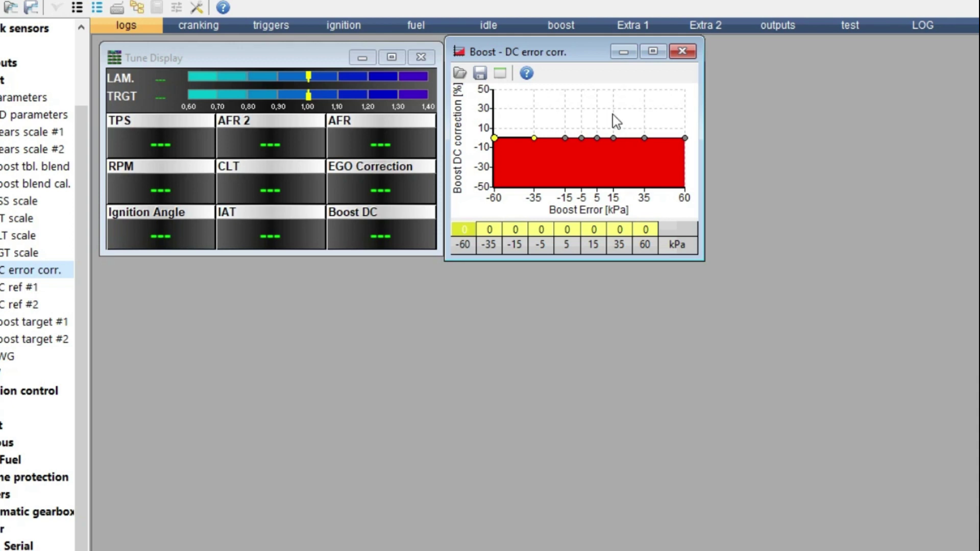
left_click(594, 229)
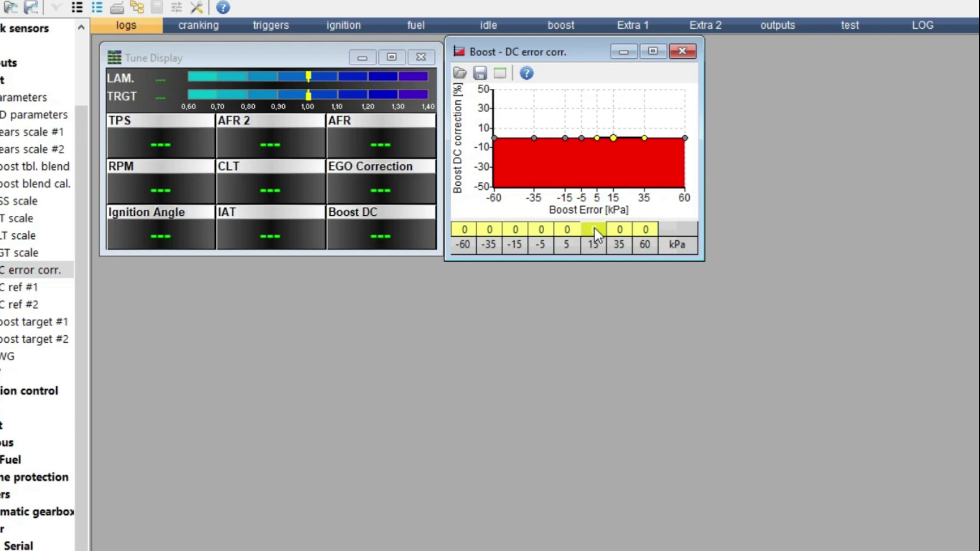
key("minus")
type("5")
type("-")
key("BackSpace")
key("Home")
type("-")
key("Return")
Set the DC correction at 35 kPa boost error to -10 % and close the curve.
left_click(618, 234)
left_click(617, 236)
type("-10")
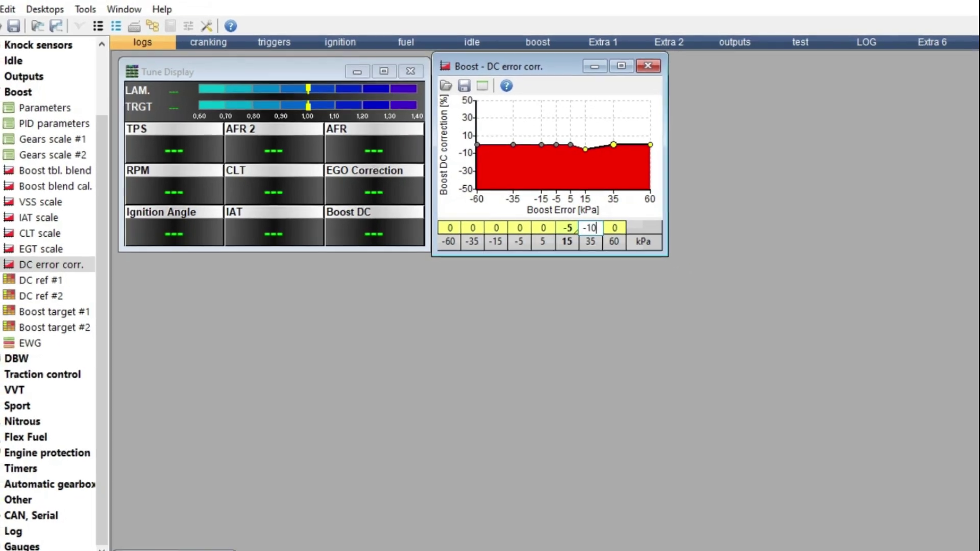
key("Return")
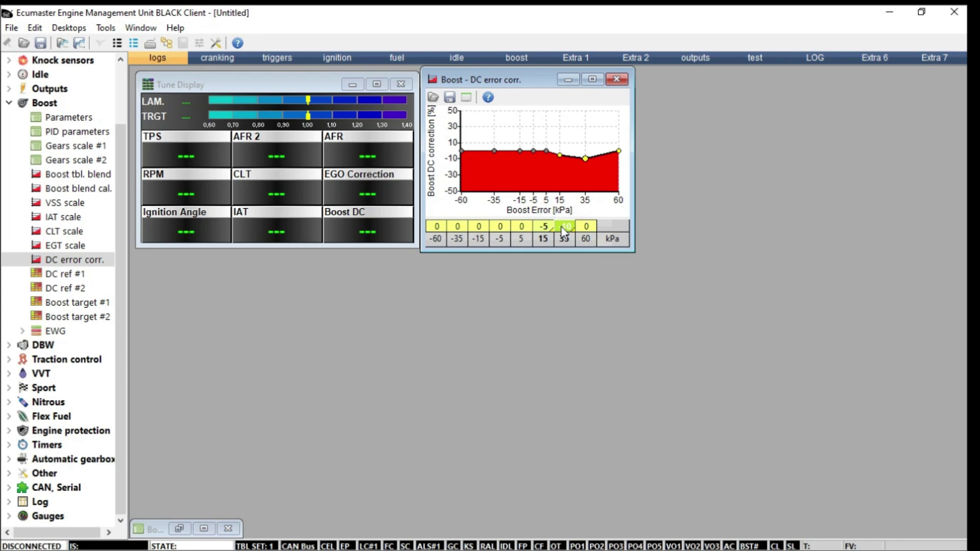
left_click(617, 80)
In the boost DC ref #1 table, set every RPM cell at 100 % throttle position to 60.
double_click(57, 275)
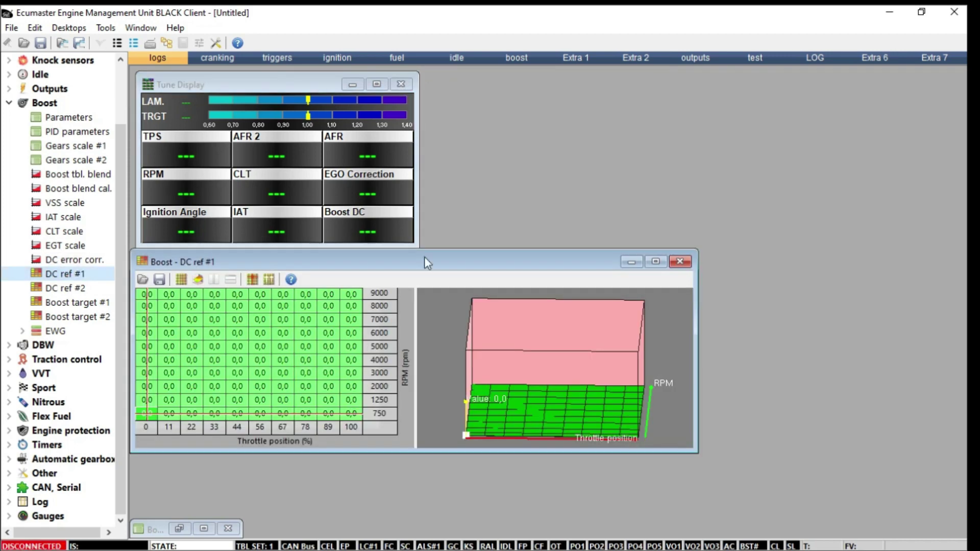
left_click_drag(420, 267, 488, 199)
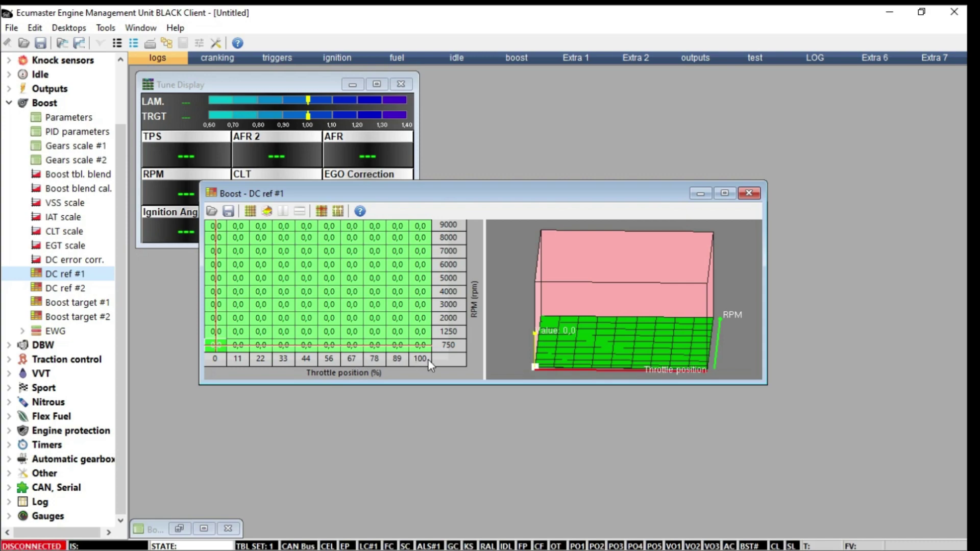
left_click_drag(426, 351, 423, 224)
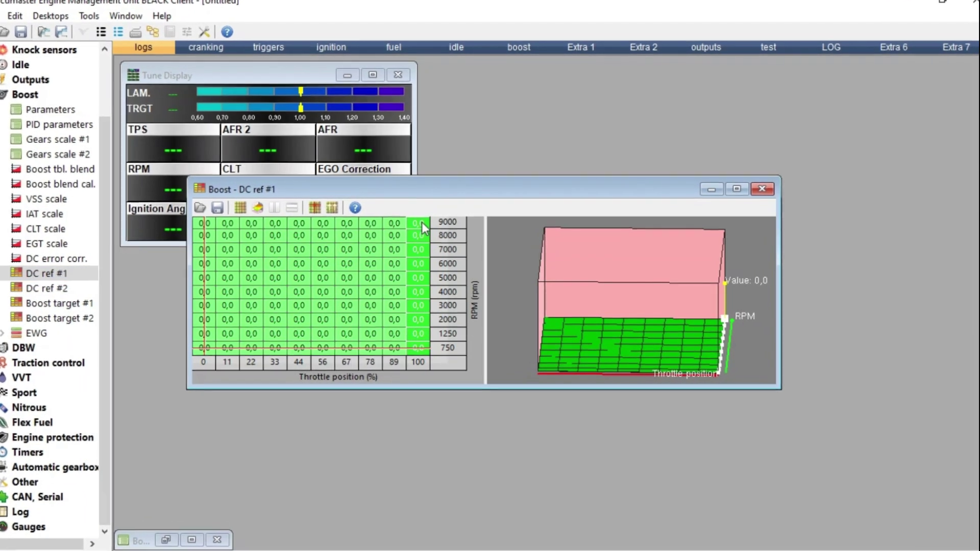
type("++")
key("BackSpace")
key("BackSpace")
type("60")
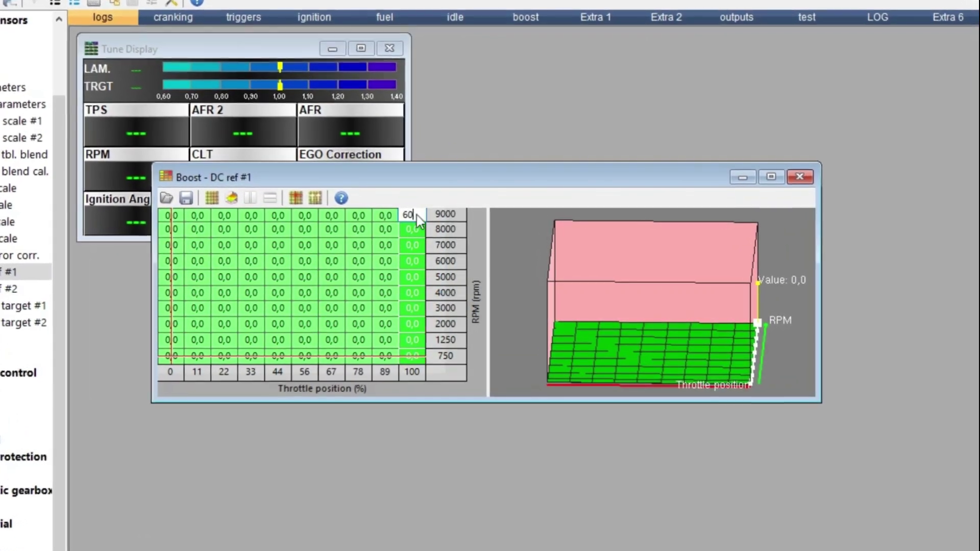
key("Return")
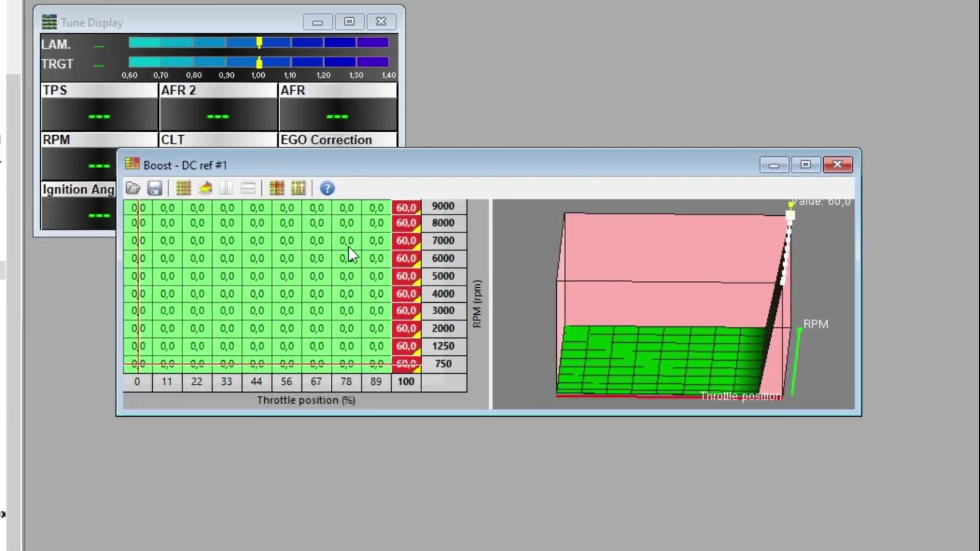
Set all DC ref #1 cells at 78 % and 89 % throttle position to 50 and close the table.
left_click_drag(344, 210, 363, 369)
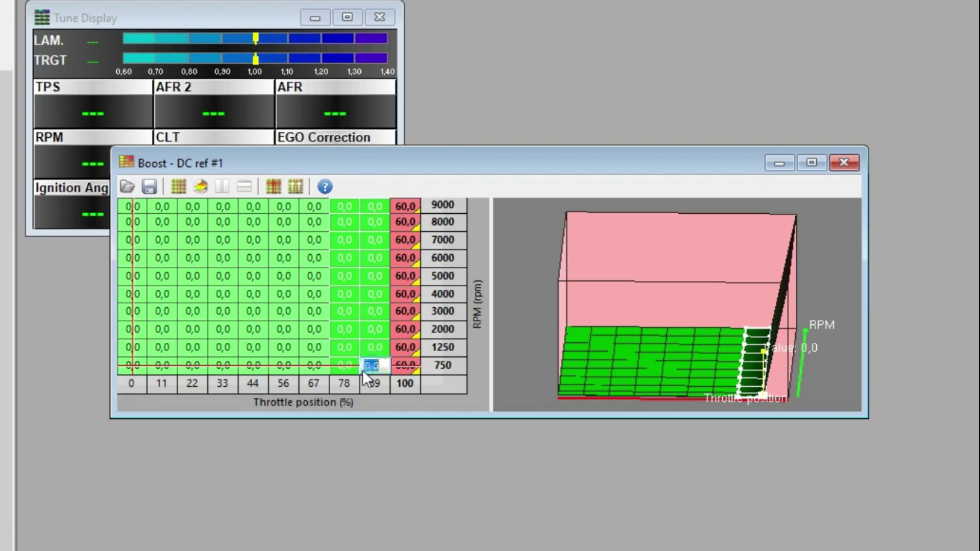
key("Return")
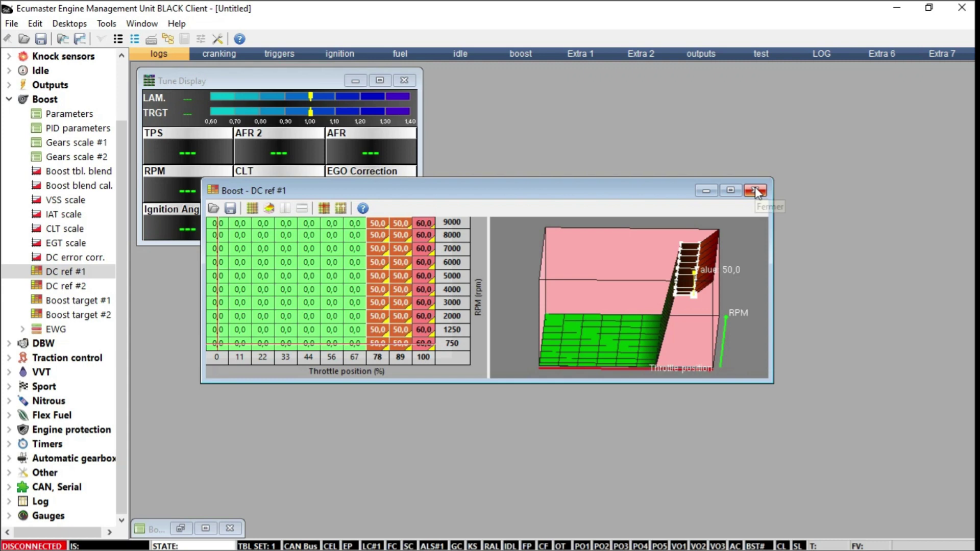
left_click(756, 192)
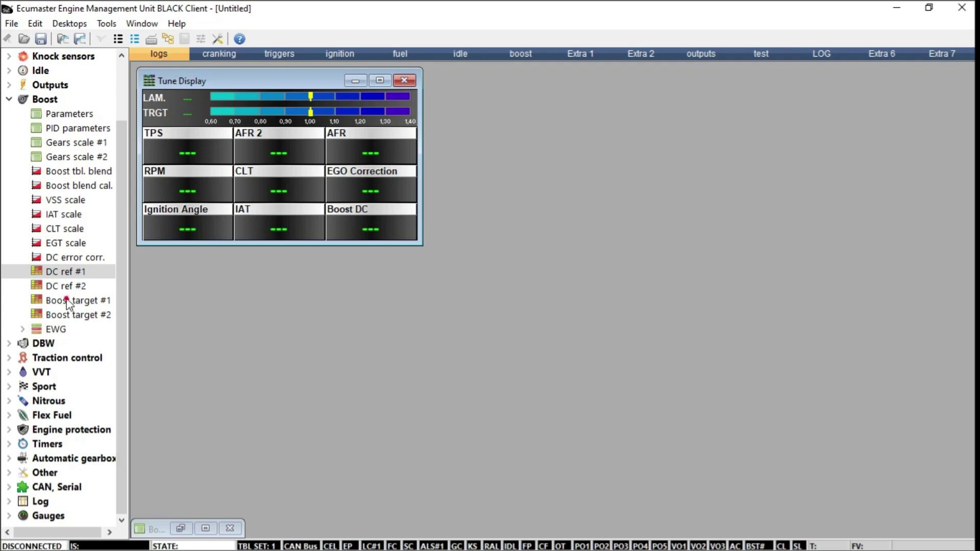
In the Boost target #1 table, set every RPM cell at 100 % throttle position to 250.
double_click(74, 301)
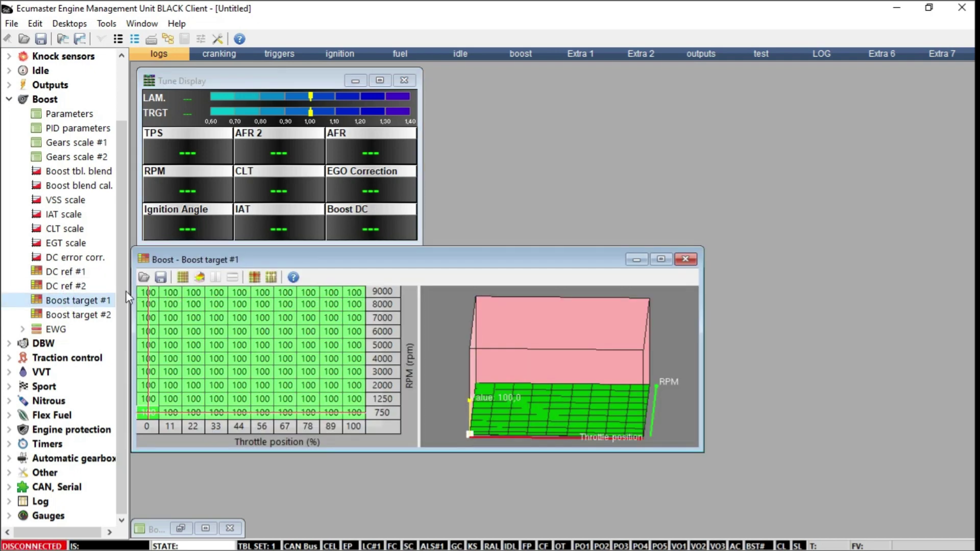
left_click(147, 292)
left_click_drag(354, 413, 359, 283)
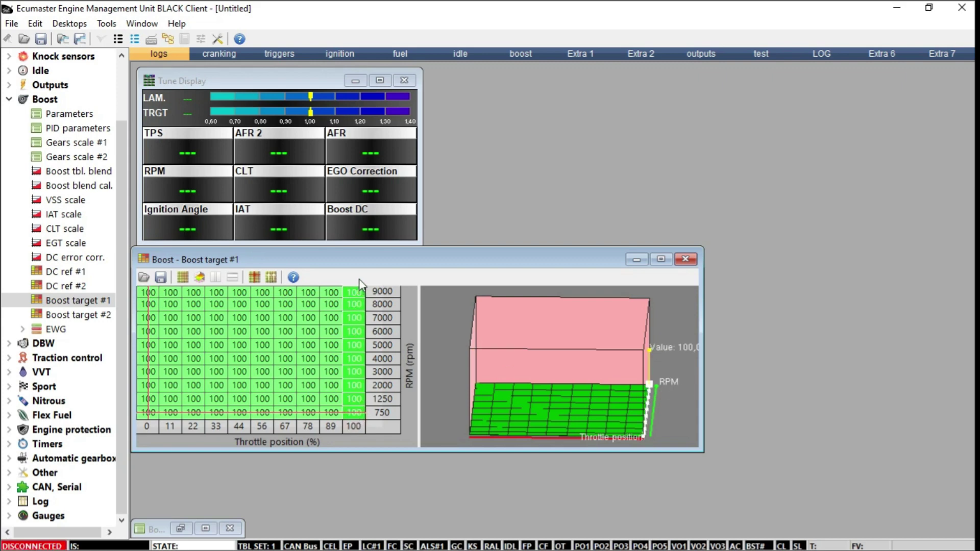
type("250")
key("Return")
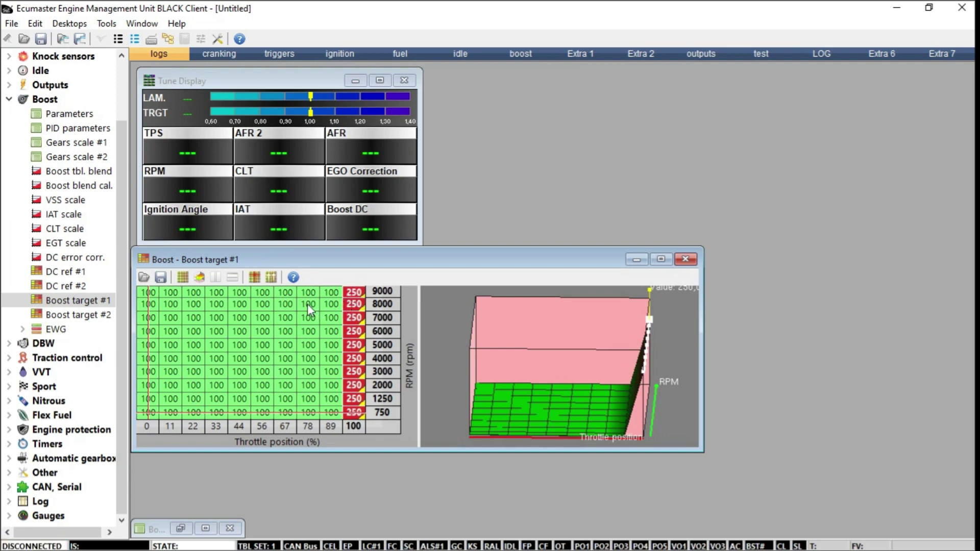
Set every Boost target #1 cell at 78 % throttle position to 200.
left_click_drag(307, 292, 310, 423)
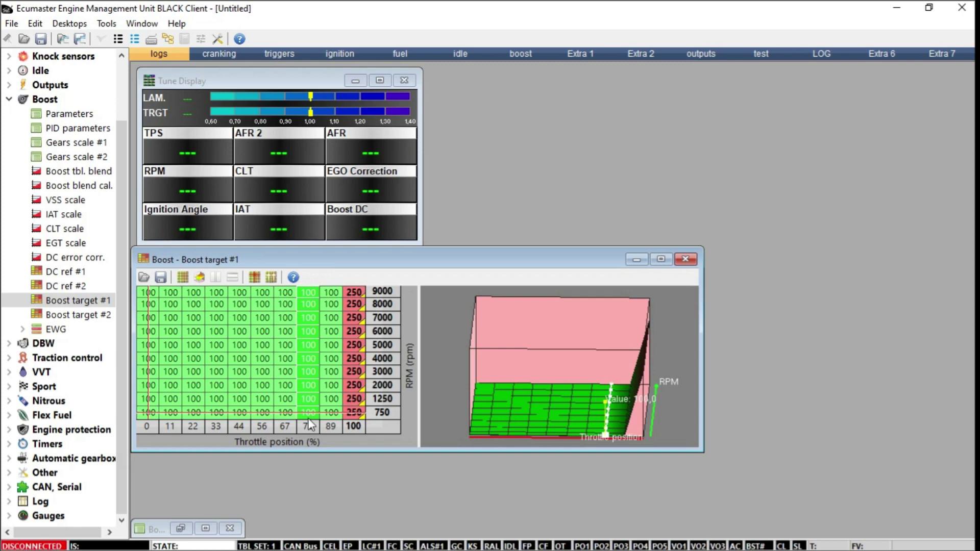
type("200")
key("Return")
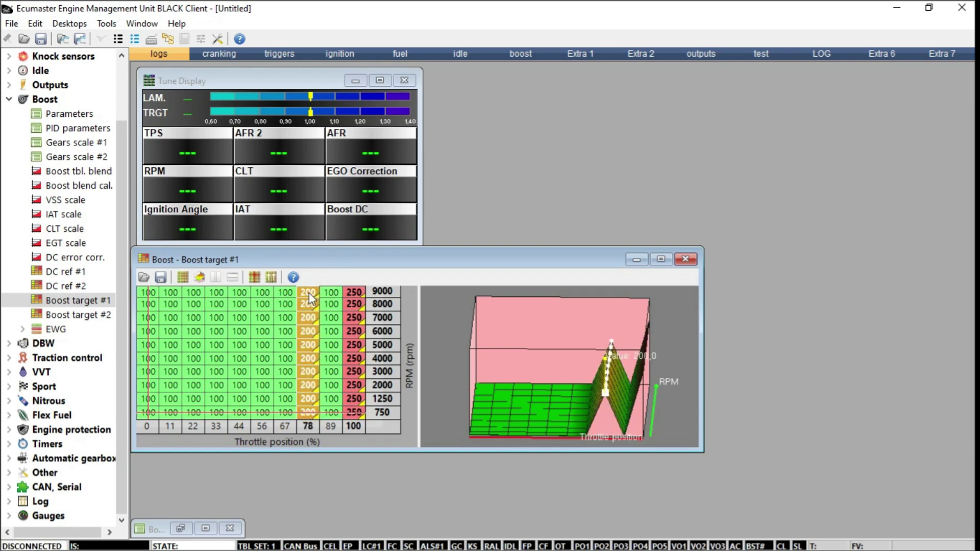
Interpolate the Boost target #1 cells horizontally between 78 % and 100 % throttle position across all RPM rows, and close the table.
left_click(329, 305)
left_click_drag(312, 295, 350, 399)
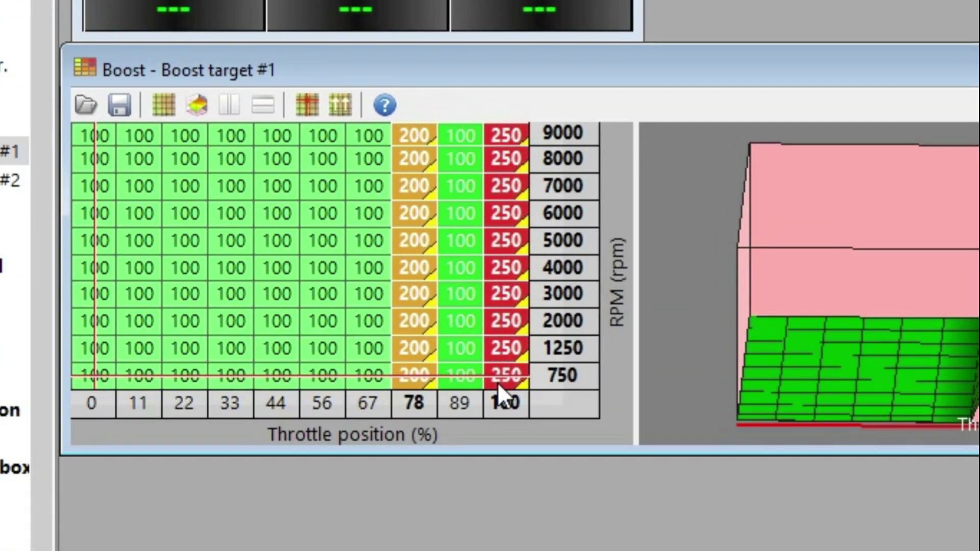
right_click(497, 382)
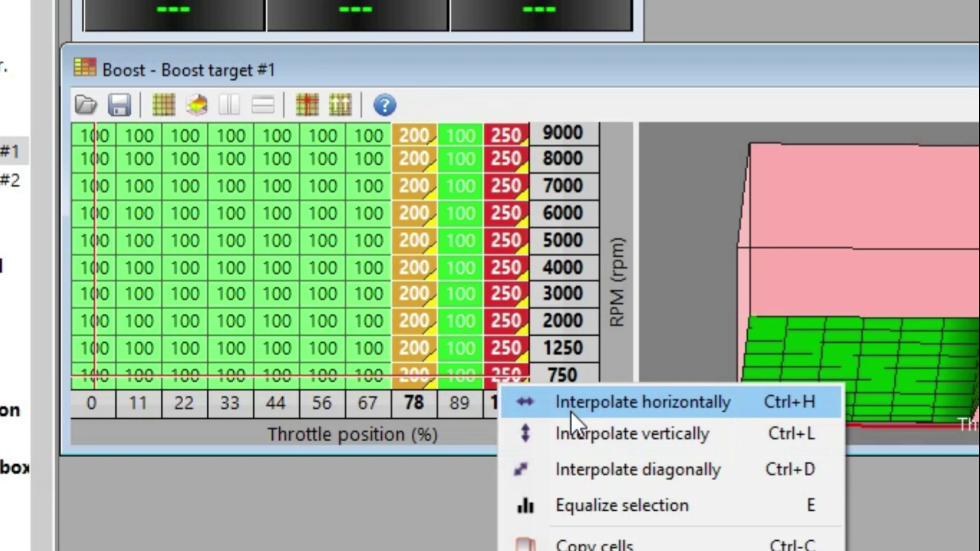
left_click(571, 411)
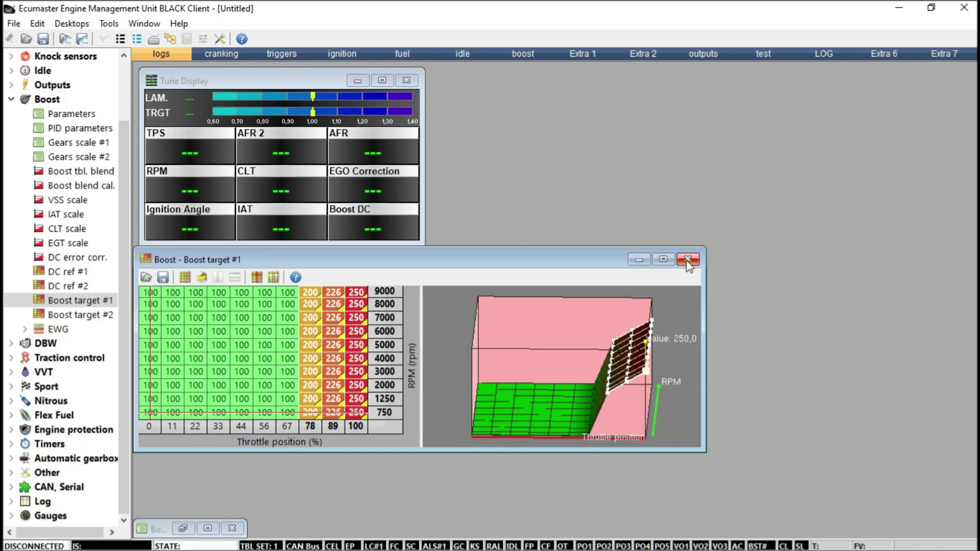
left_click(687, 260)
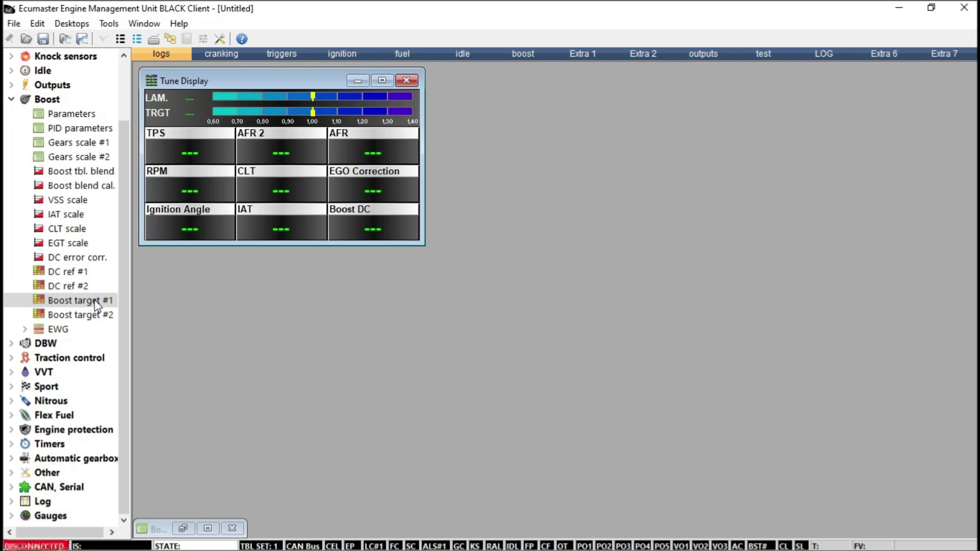
Review the EWG parameters in the Boost settings and close their window.
left_click(25, 330)
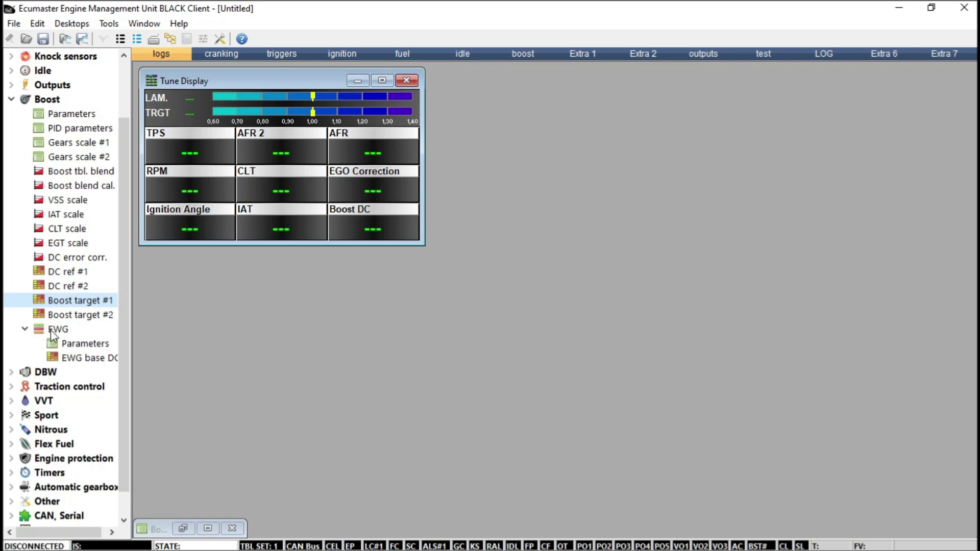
double_click(82, 345)
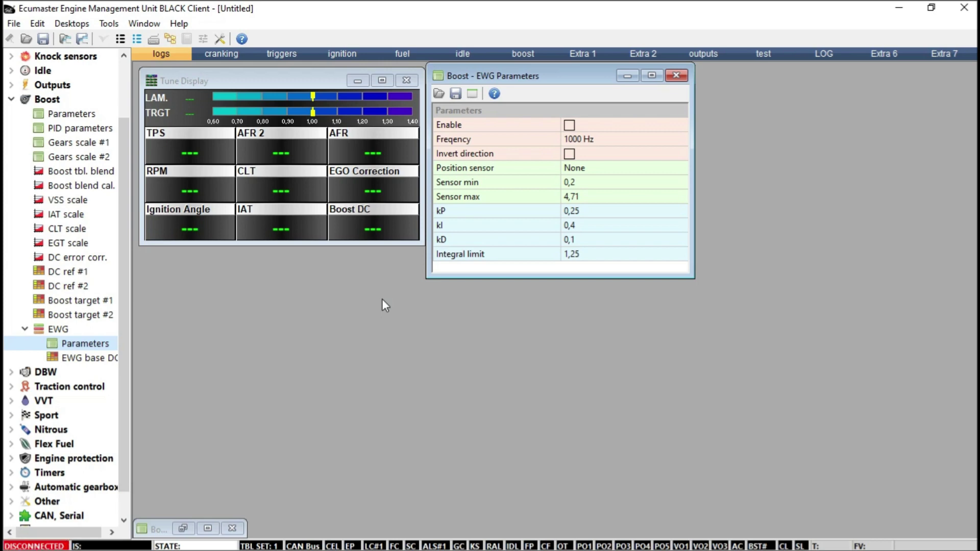
left_click(676, 76)
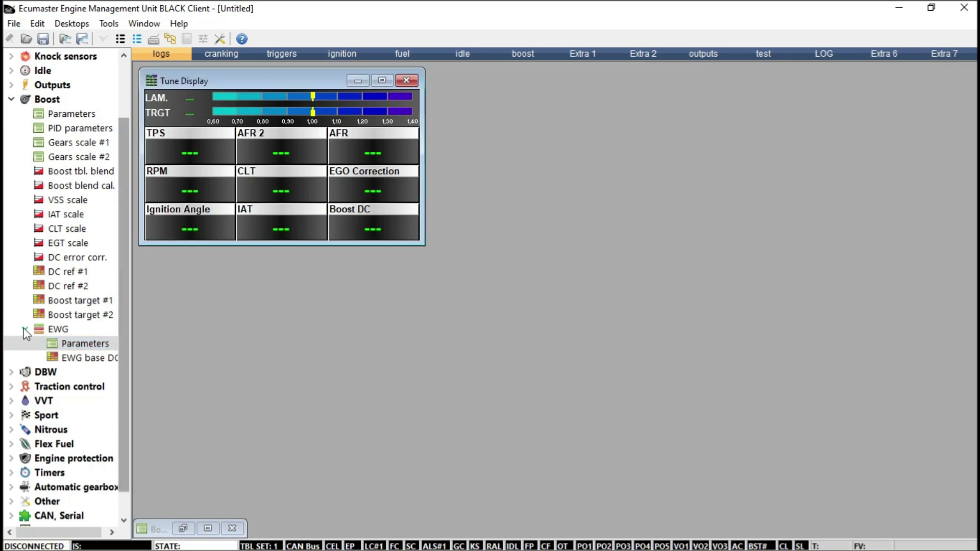
Collapse the EWG and Boost setting groups and expand the DBW group.
left_click(24, 329)
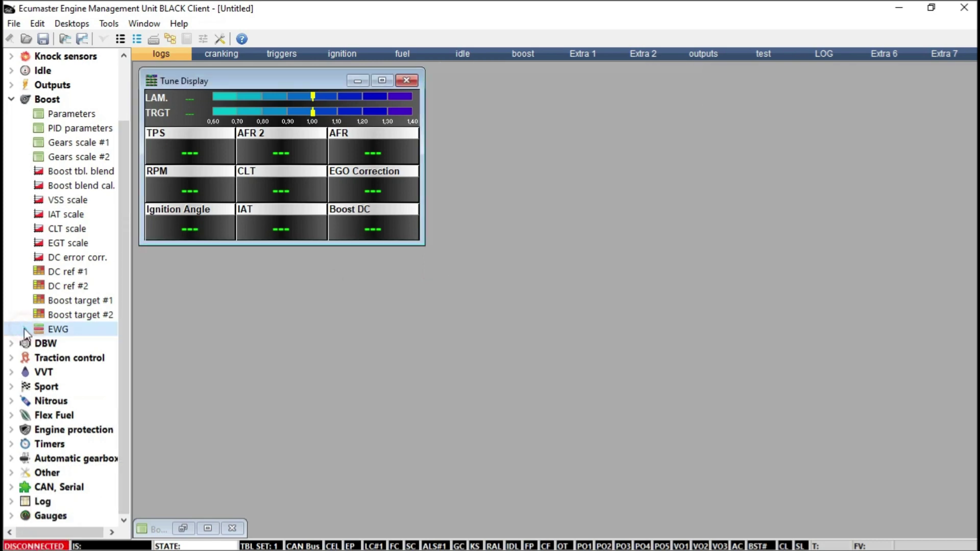
left_click(11, 99)
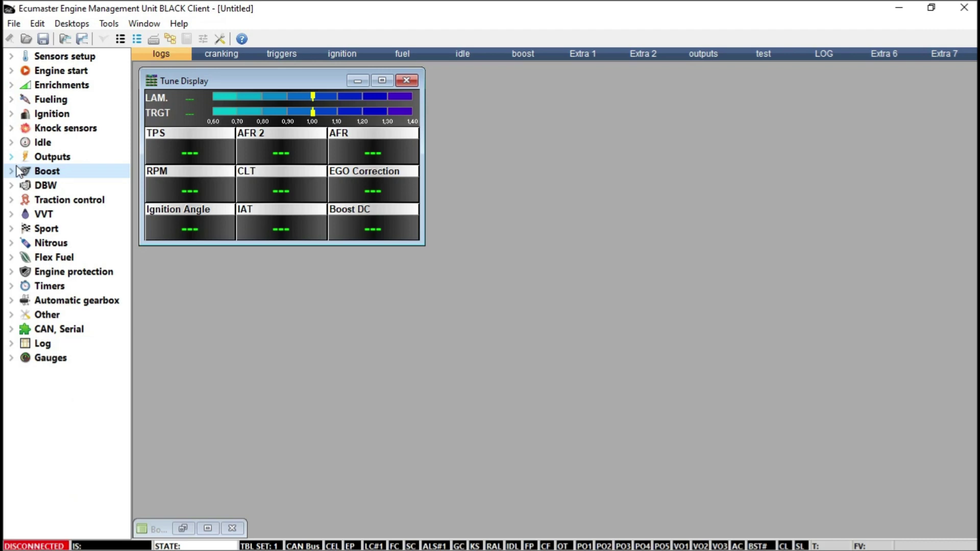
left_click(11, 187)
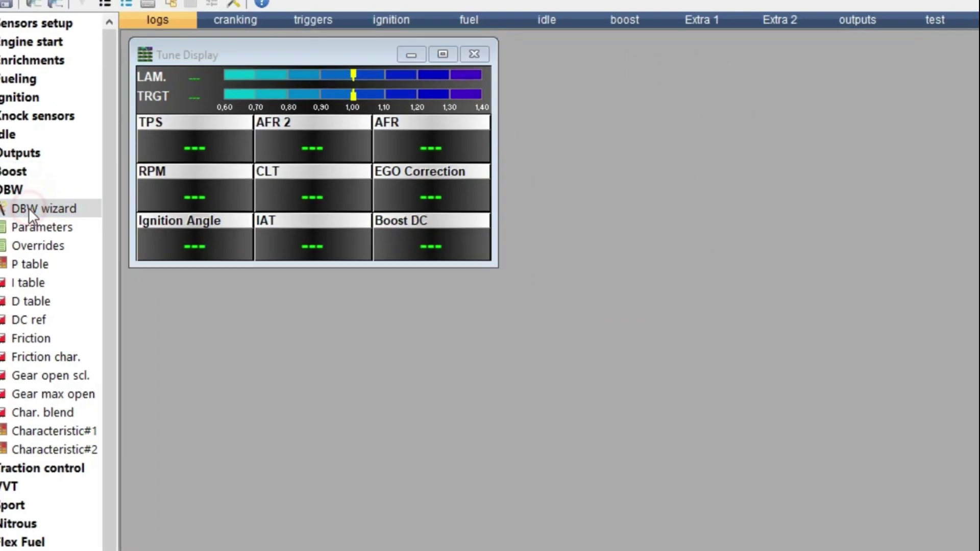
left_click(28, 209)
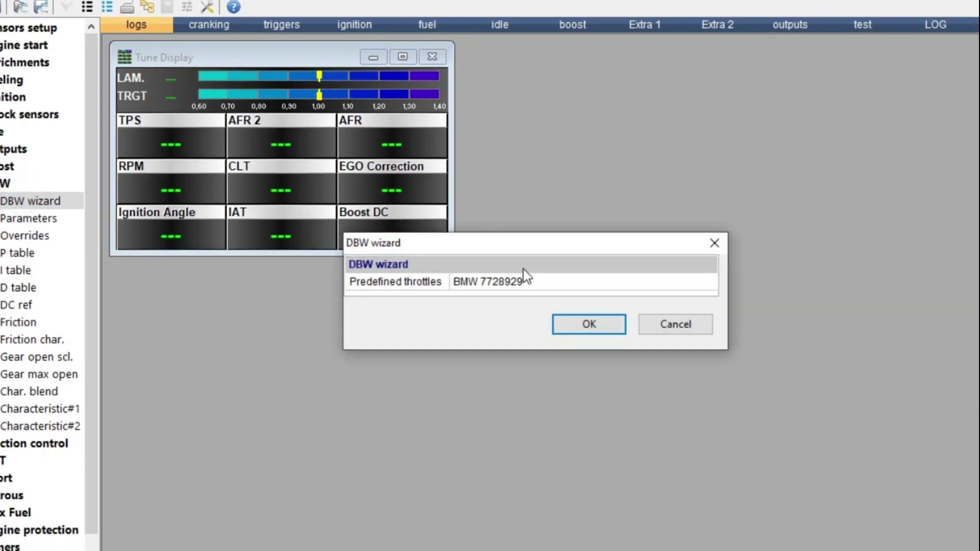
left_click(523, 282)
left_click(525, 281)
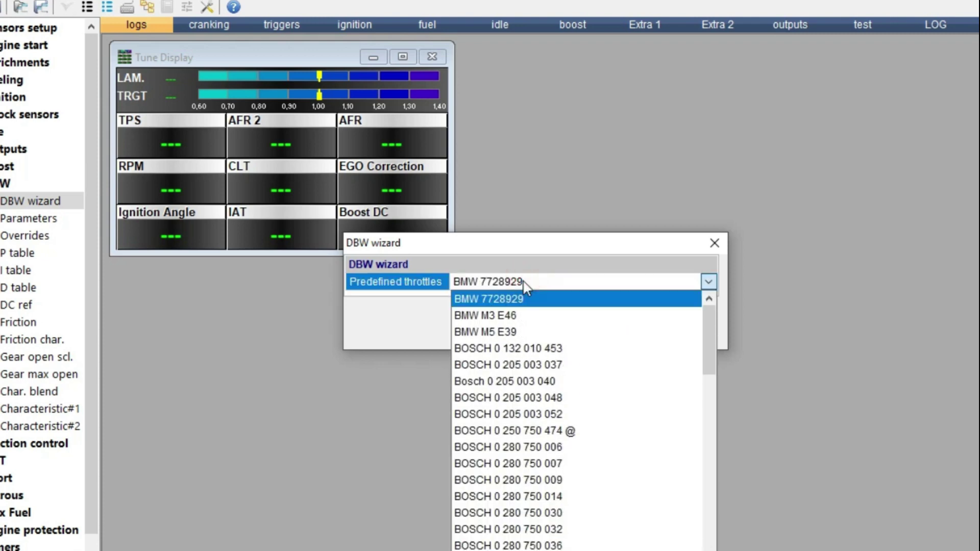
left_click(634, 250)
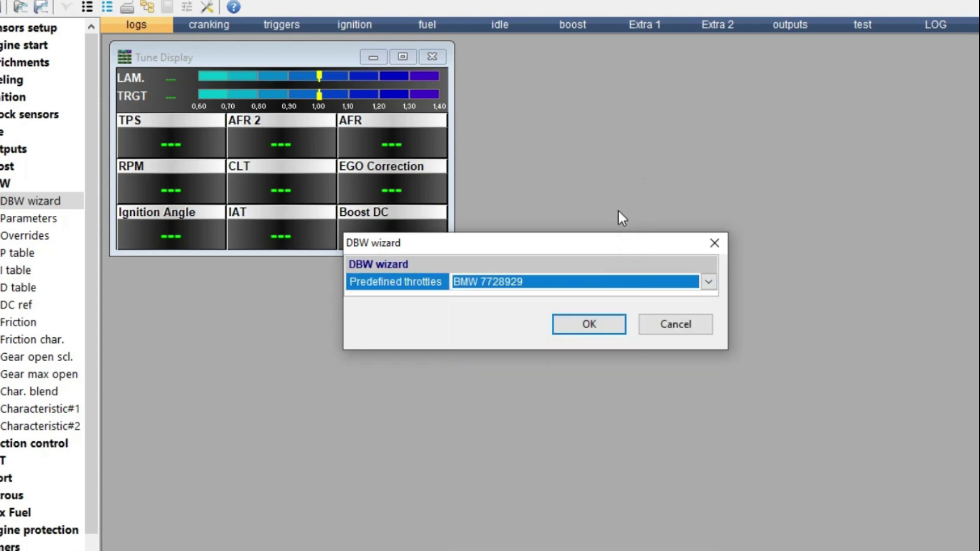
left_click_drag(605, 241, 702, 99)
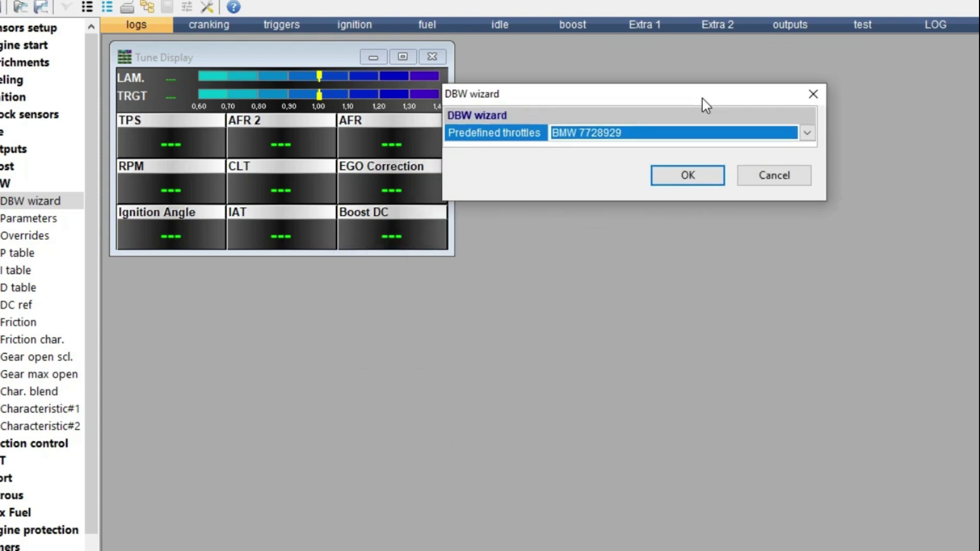
left_click(688, 135)
left_click_drag(807, 193, 816, 165)
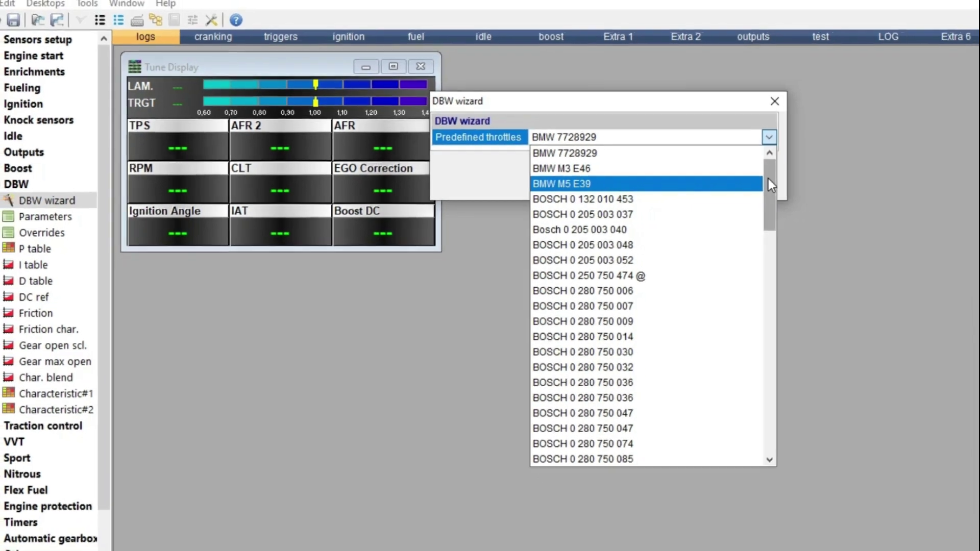
left_click(583, 260)
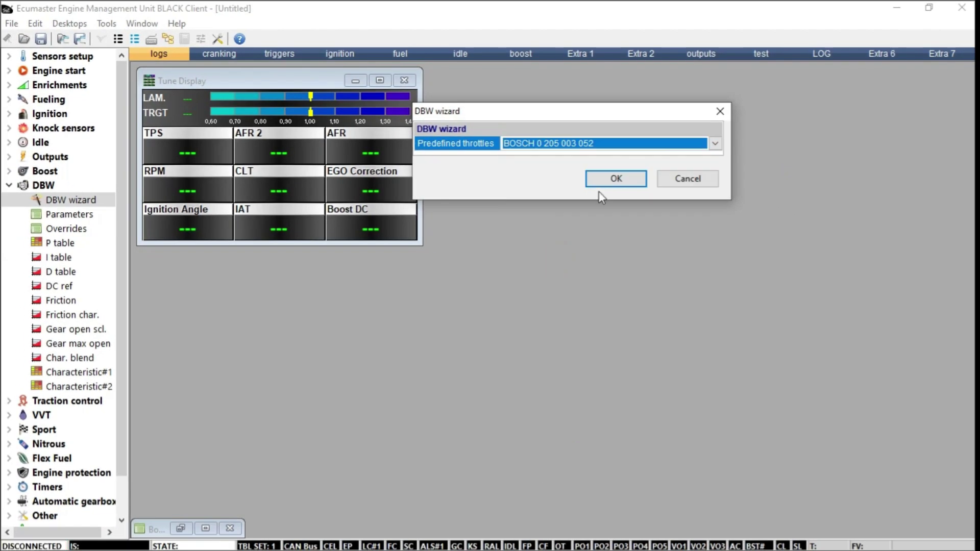
left_click(607, 179)
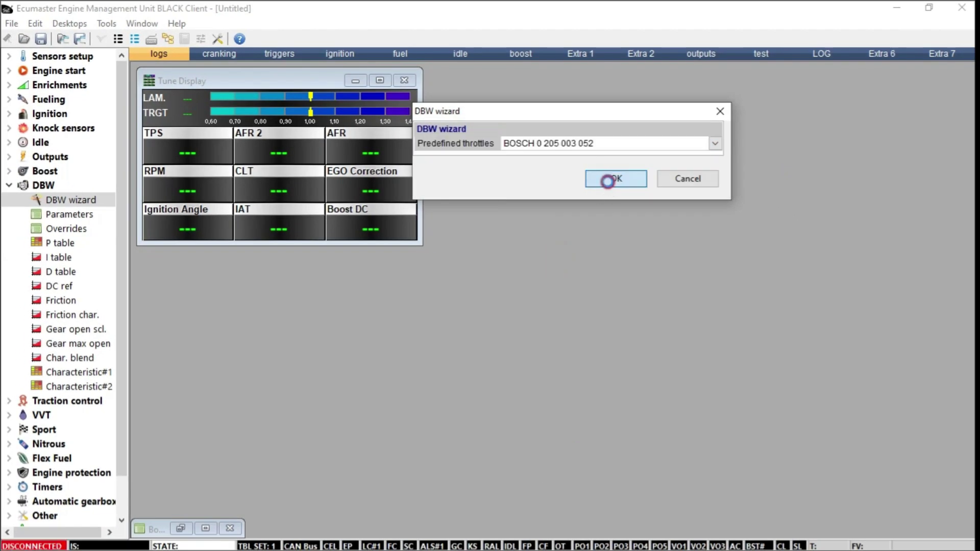
left_click(747, 170)
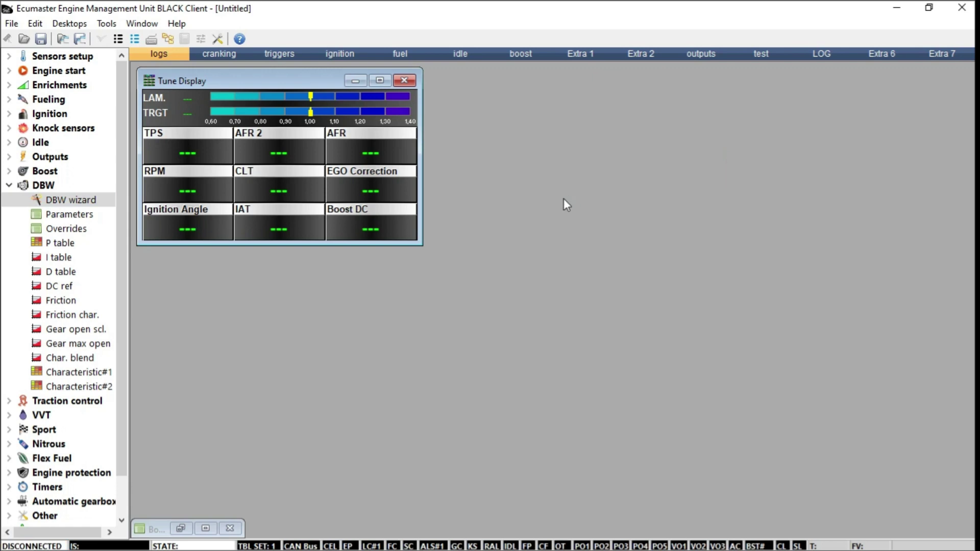
Enable DBW in the DBW parameters and check the output frequency and invert motor direction settings.
double_click(77, 214)
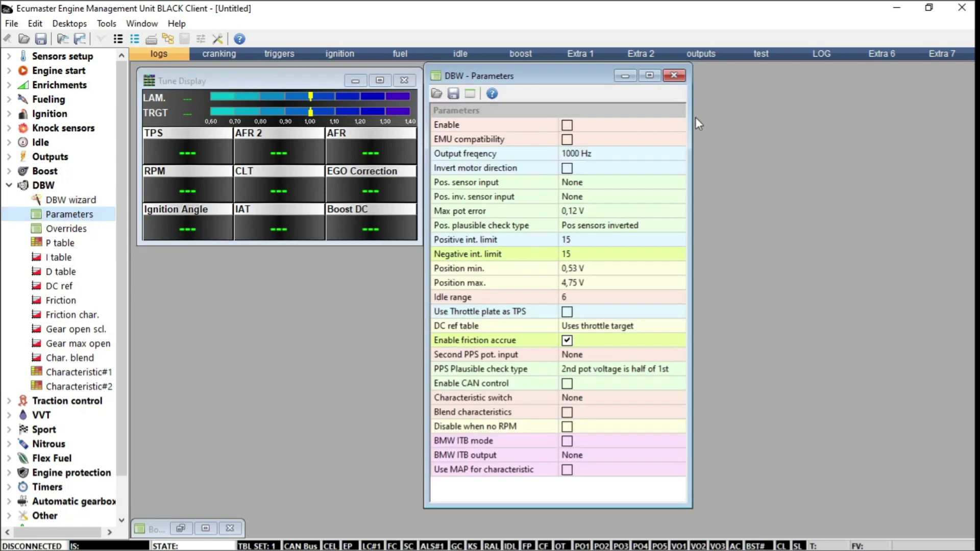
left_click(566, 124)
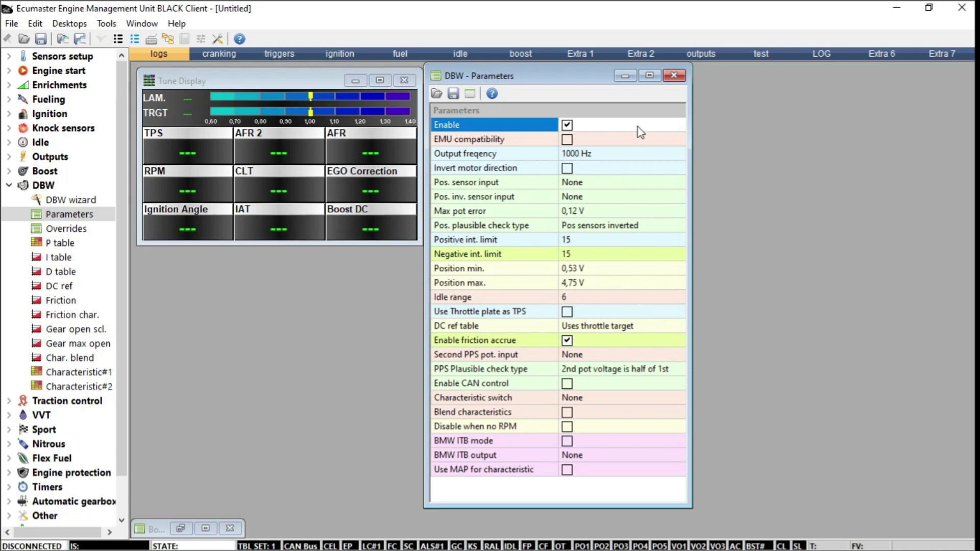
left_click(623, 151)
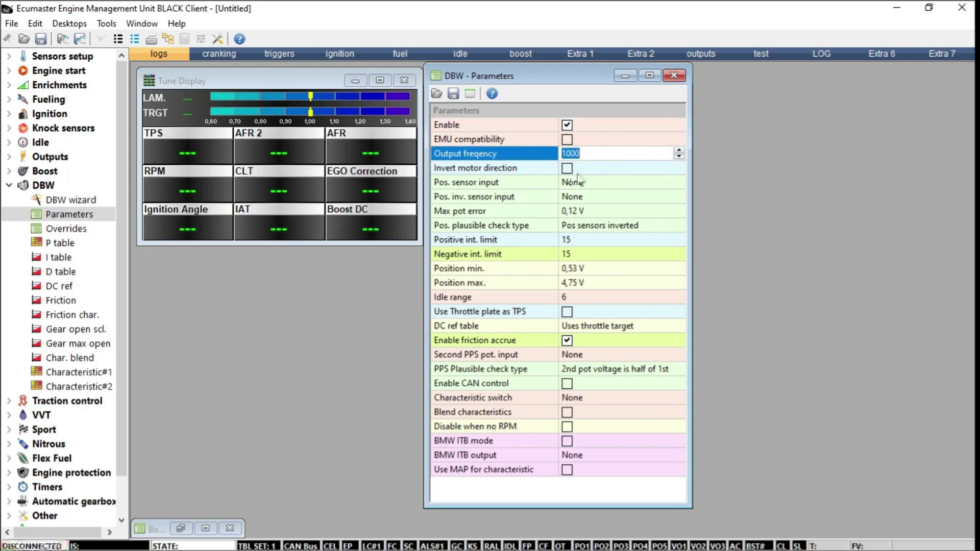
left_click(606, 167)
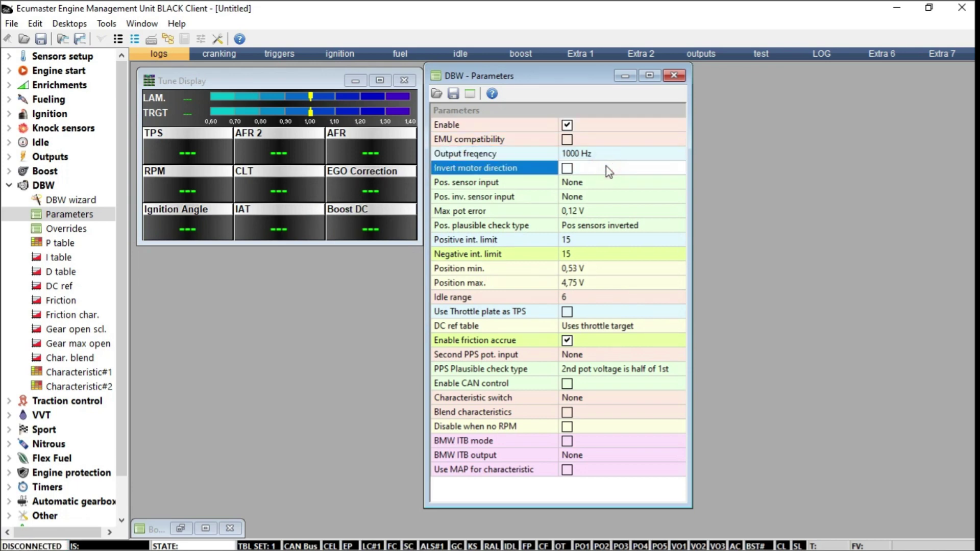
Examine the options for the position sensor input, inverted sensor input, maximum pot error and position plausibility check type.
left_click(602, 182)
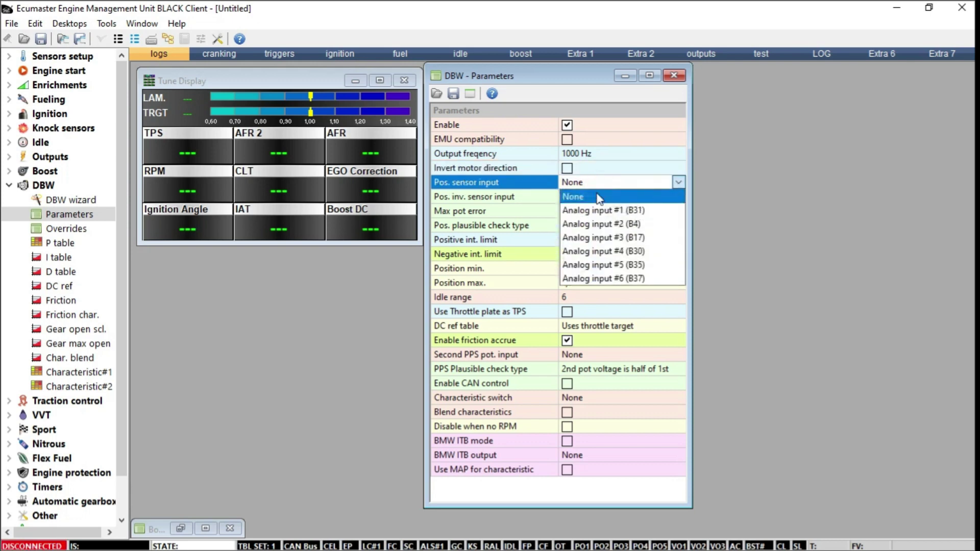
left_click(600, 196)
left_click(600, 196)
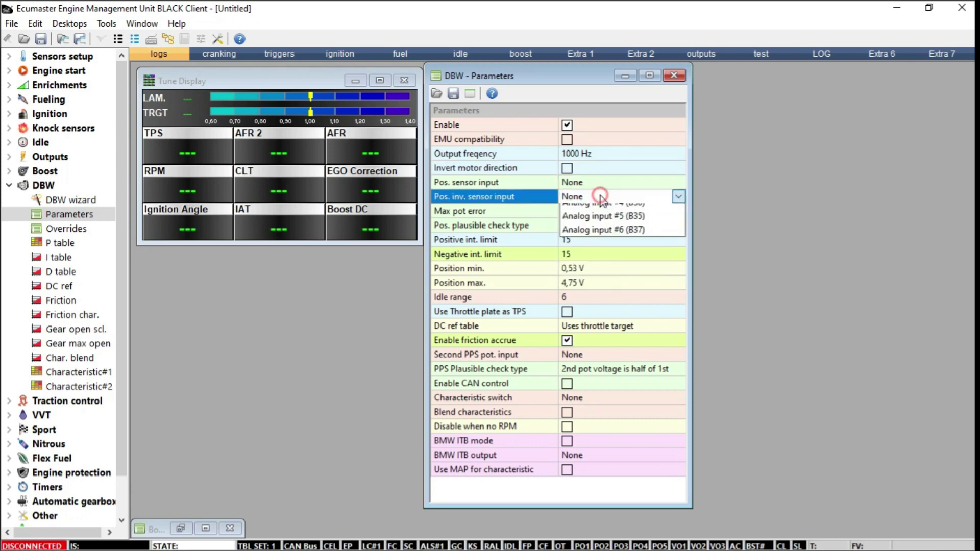
left_click(600, 196)
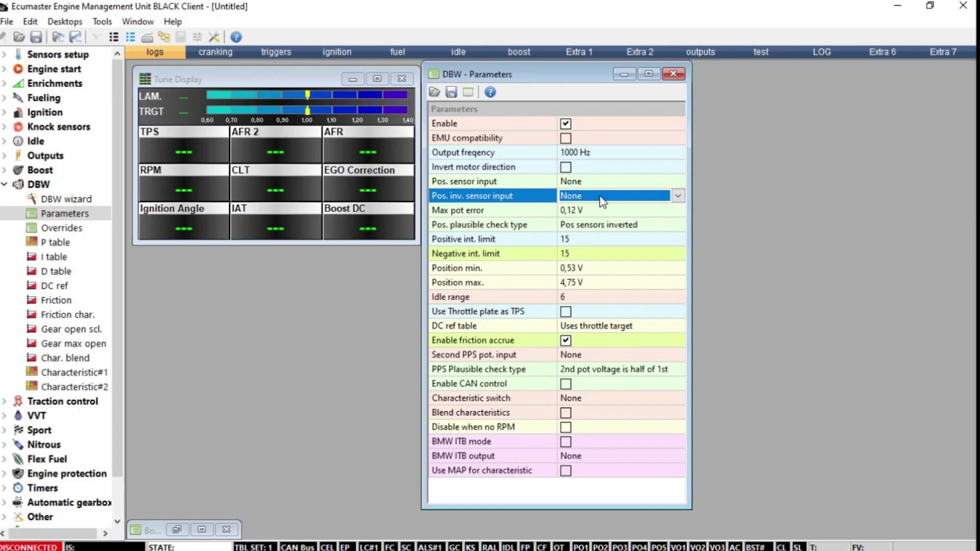
left_click(602, 209)
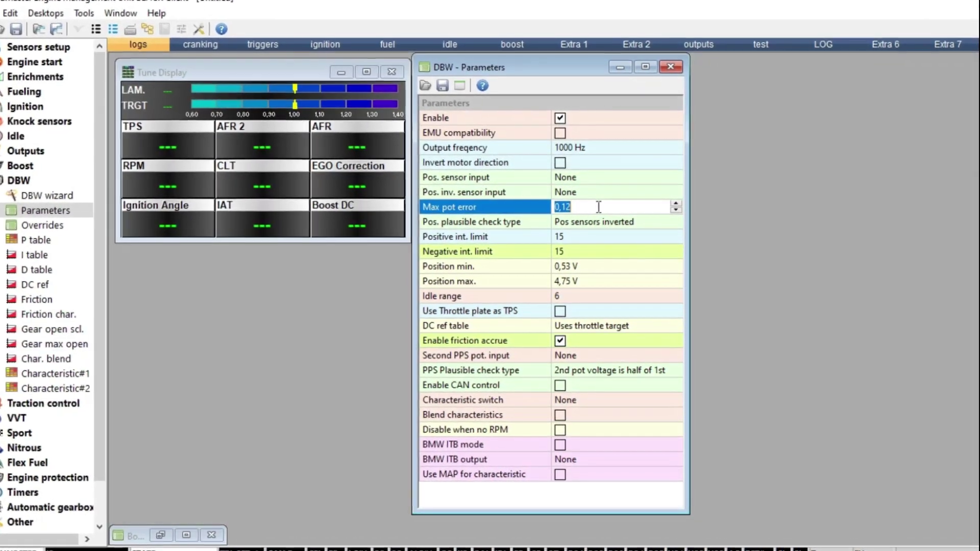
left_click(595, 221)
left_click(595, 221)
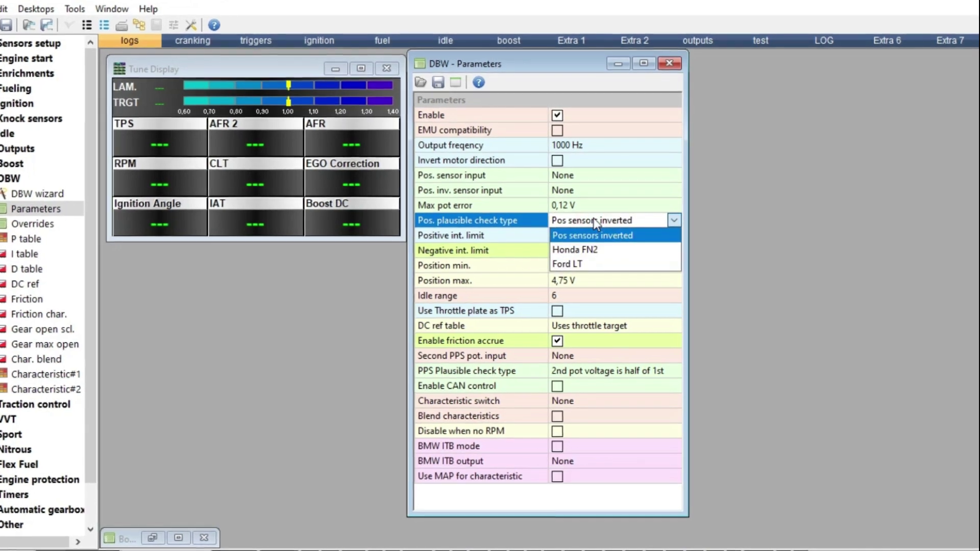
left_click(593, 219)
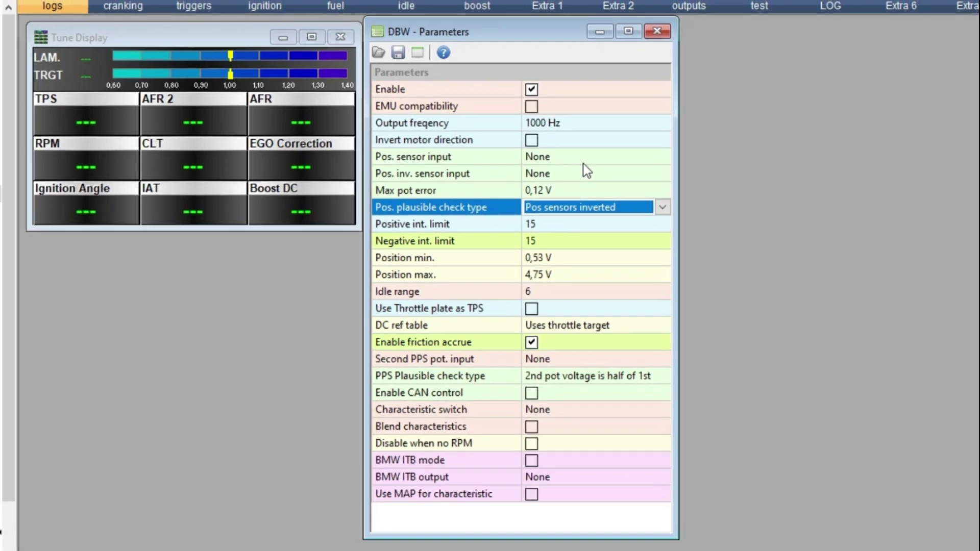
Review the positive integral limit and minimum position settings, and close the DBW parameters.
left_click(577, 230)
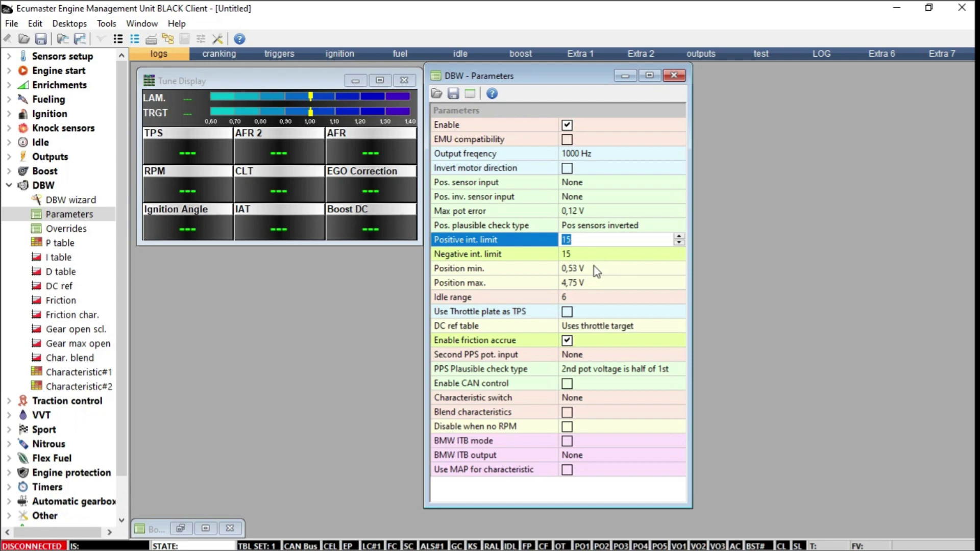
left_click(584, 267)
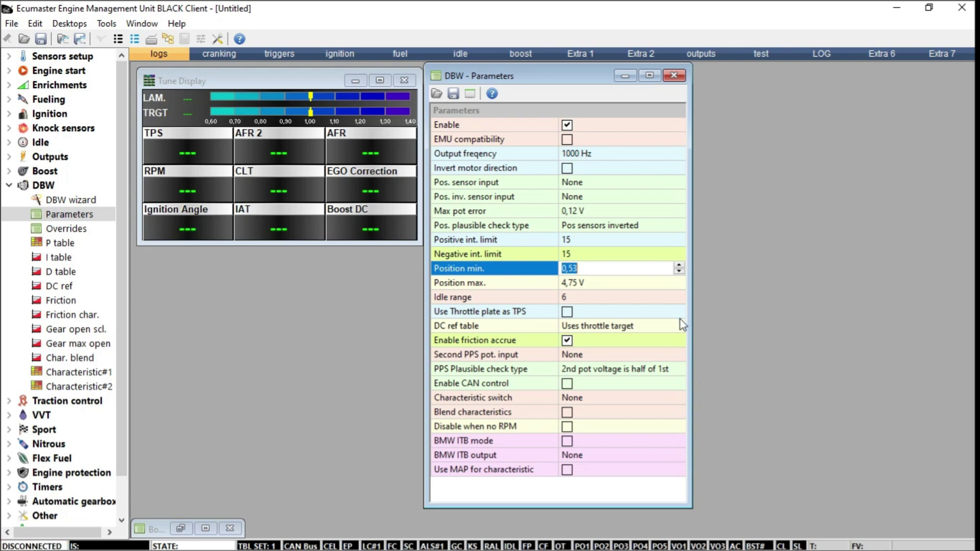
left_click(684, 76)
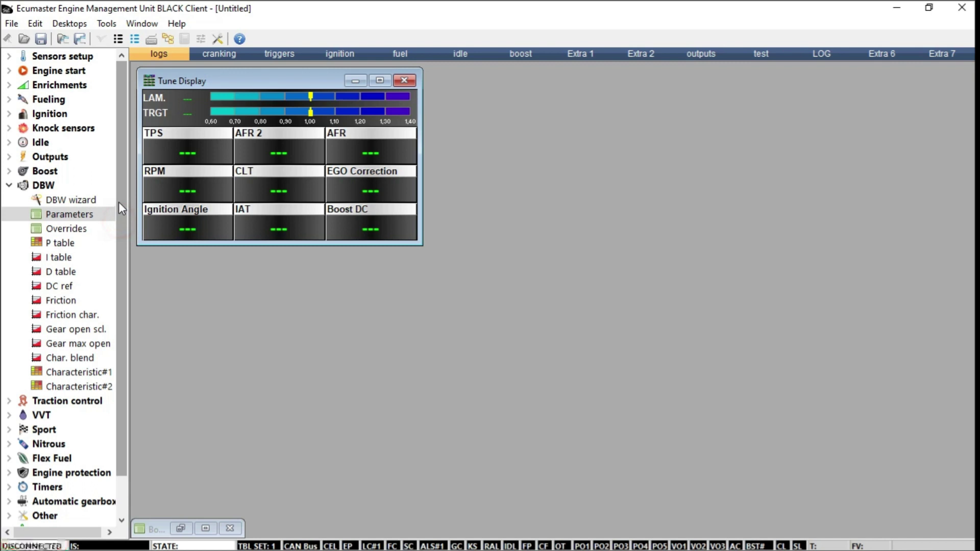
Review the TPS settings in the Sensors setup group and close their window.
left_click(9, 56)
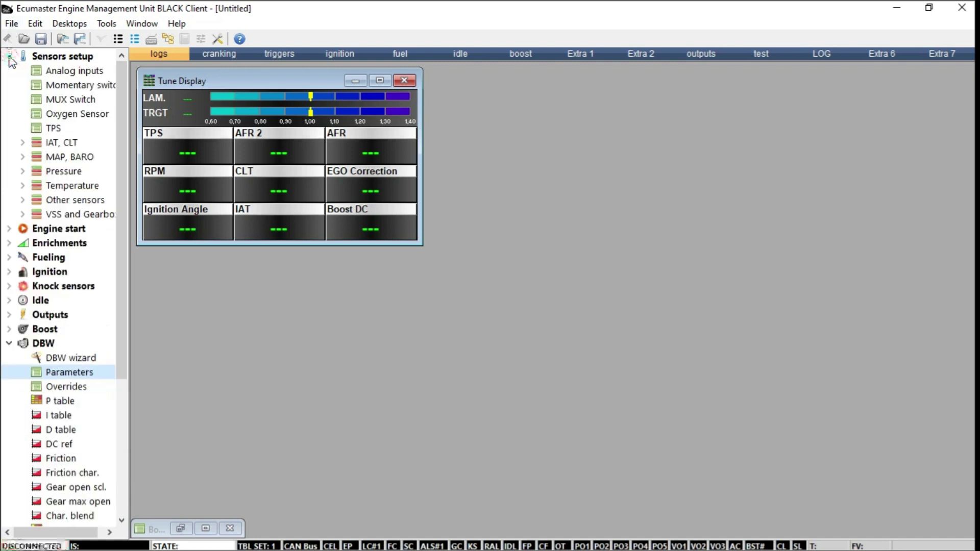
double_click(55, 130)
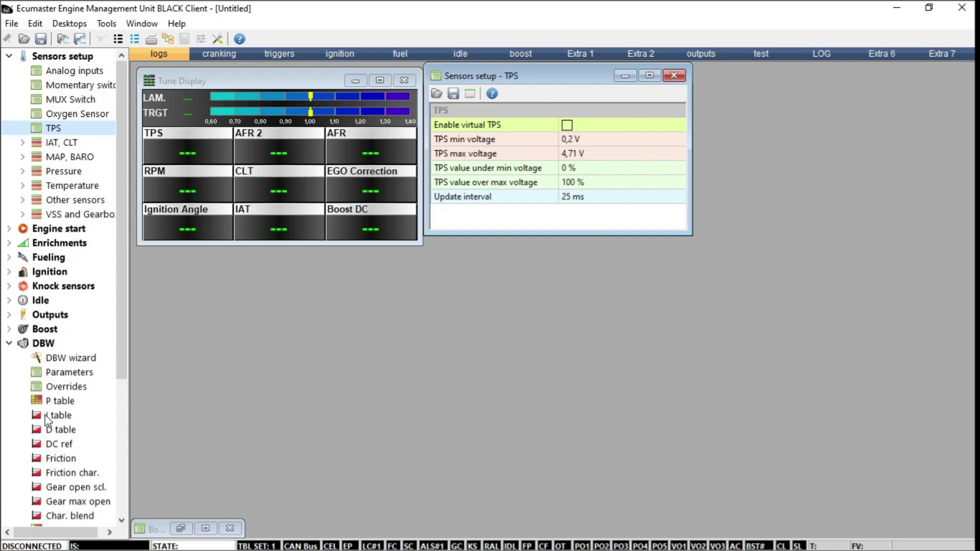
left_click(675, 76)
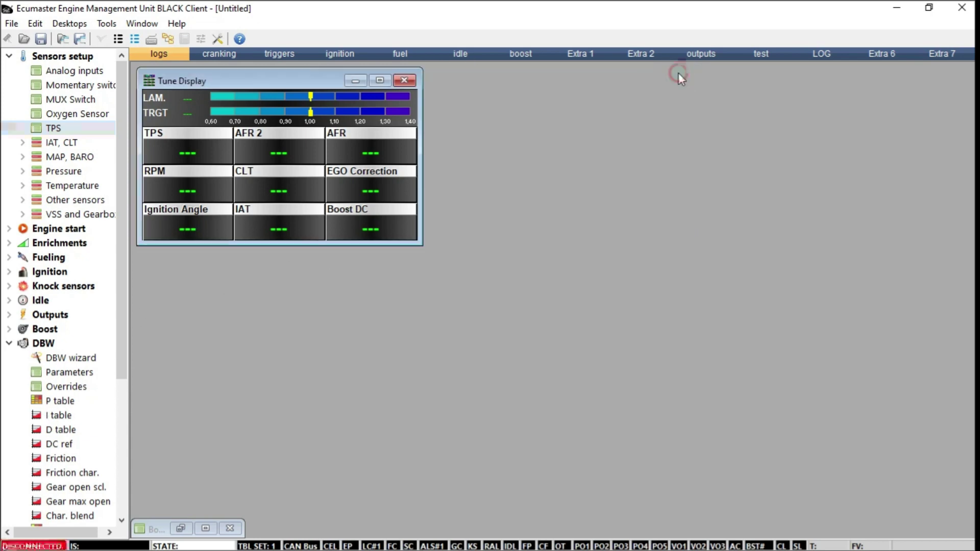
Open the DBW calibration tool, try to start the calibration, and close the tool.
left_click_drag(121, 314, 122, 382)
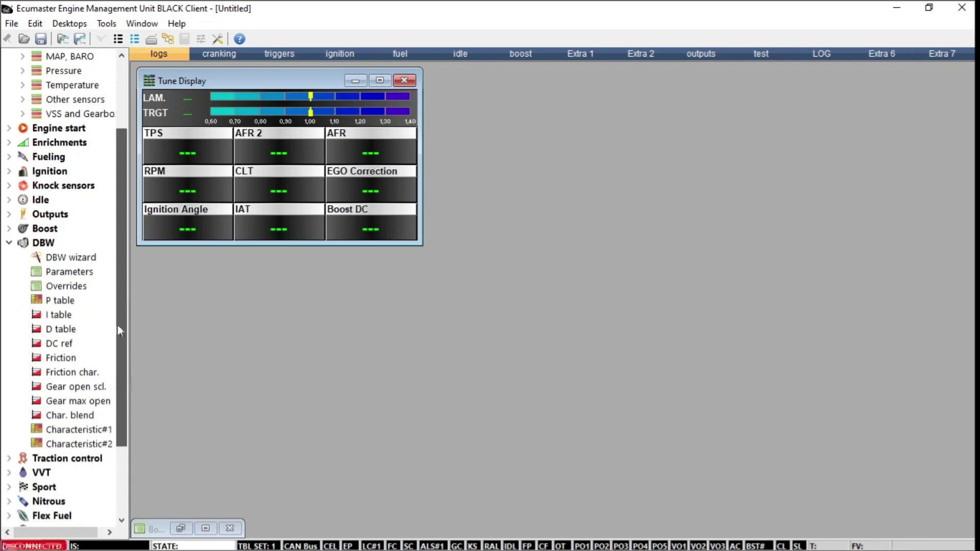
left_click(142, 24)
mouse_move(109, 23)
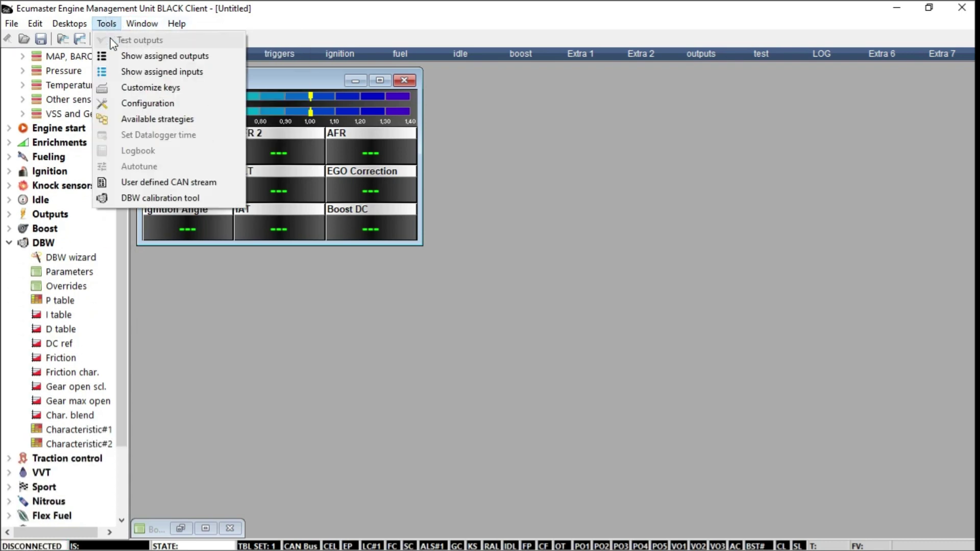
left_click(147, 199)
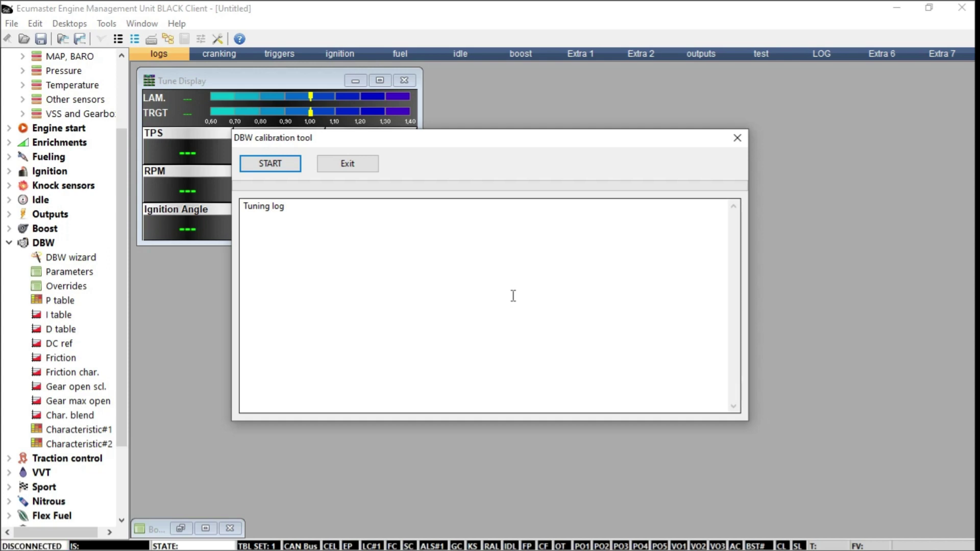
left_click(270, 163)
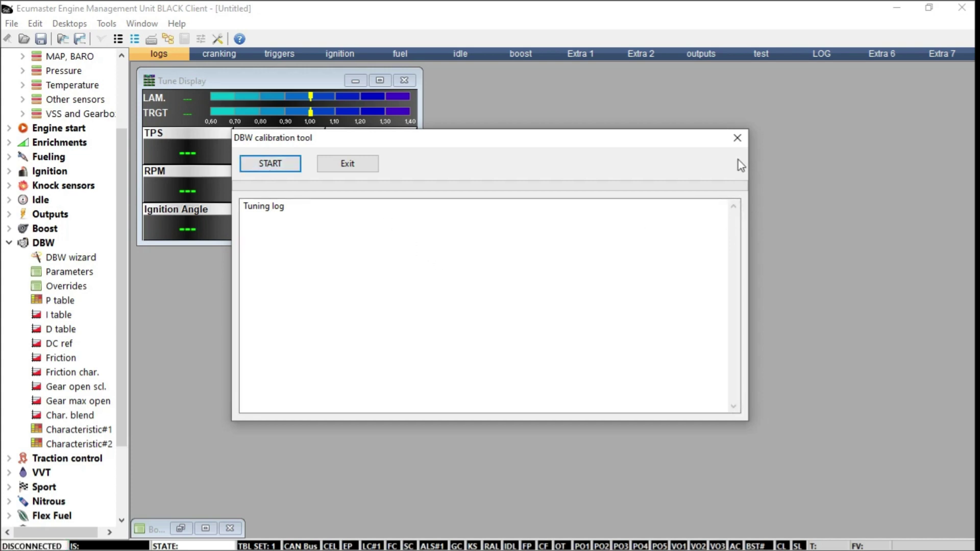
left_click(736, 138)
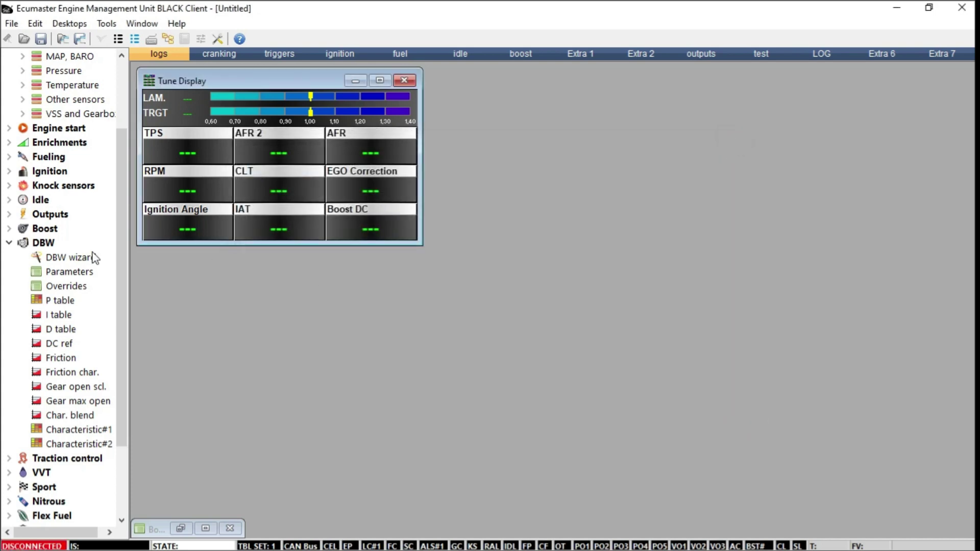
Review the DBW overrides and the DBW P table, closing each window after viewing.
left_click(70, 287)
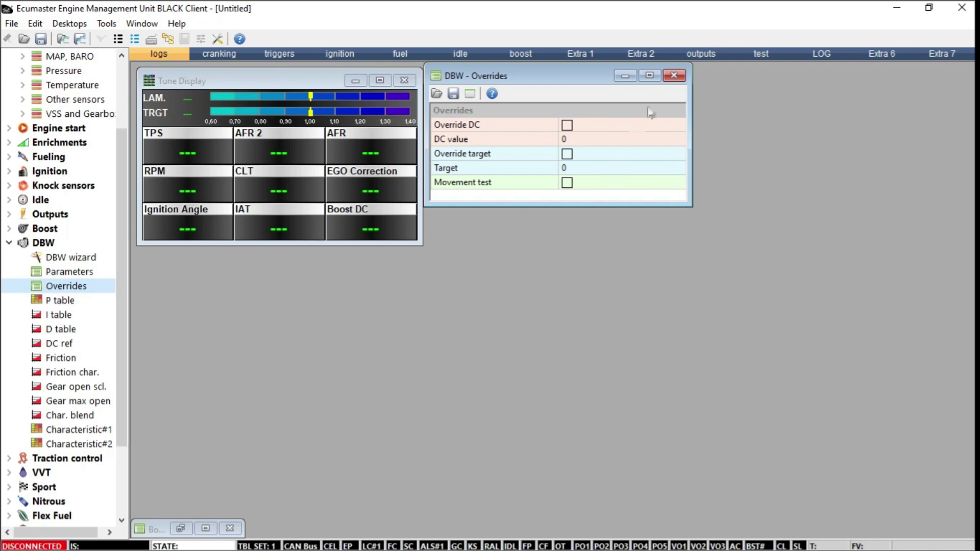
left_click(673, 75)
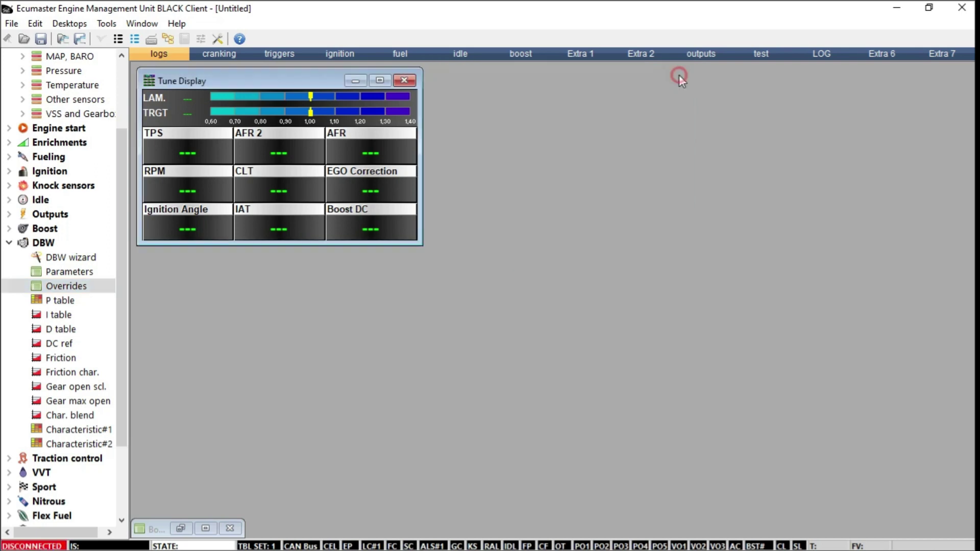
left_click(65, 302)
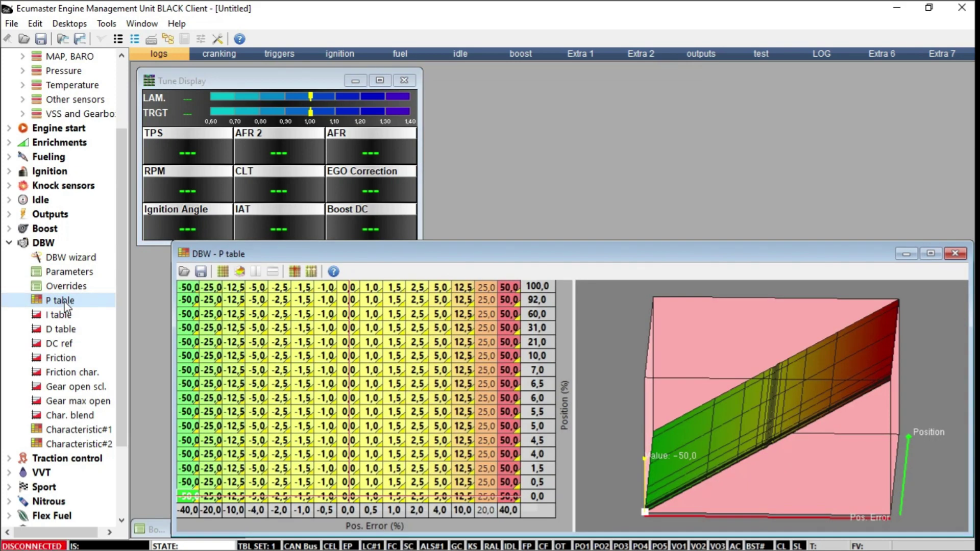
left_click_drag(403, 255, 407, 161)
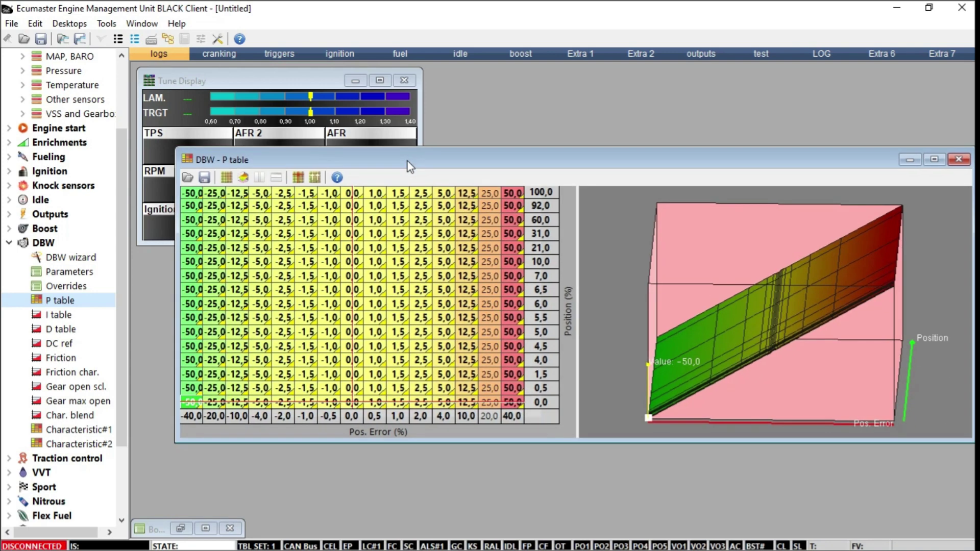
left_click(956, 159)
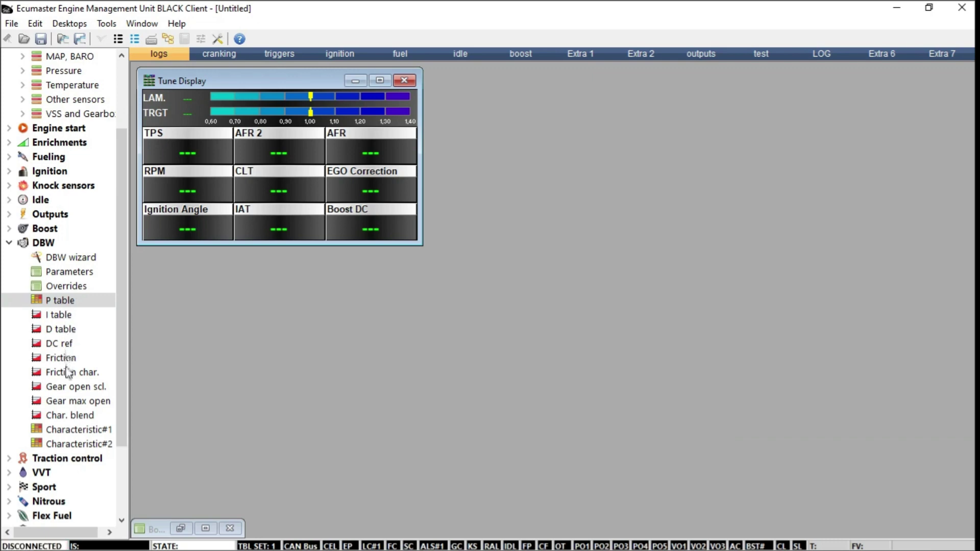
left_click_drag(125, 407, 125, 433)
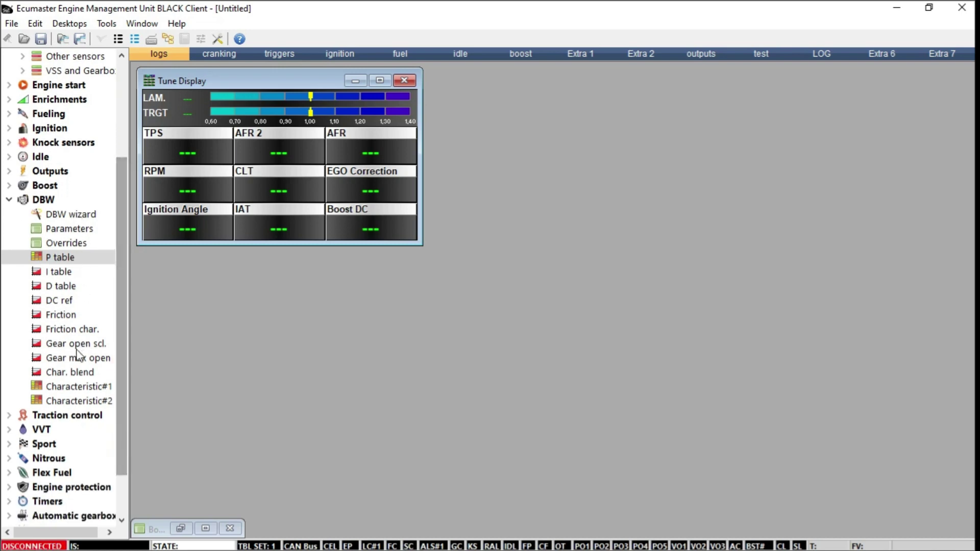
View the DBW Characteristic#1 table and close its window.
left_click(76, 386)
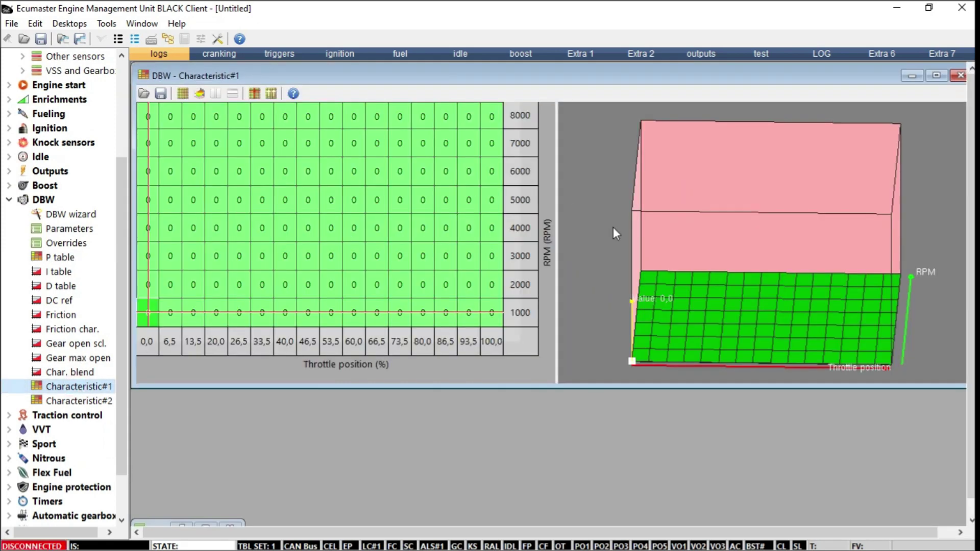
left_click(959, 75)
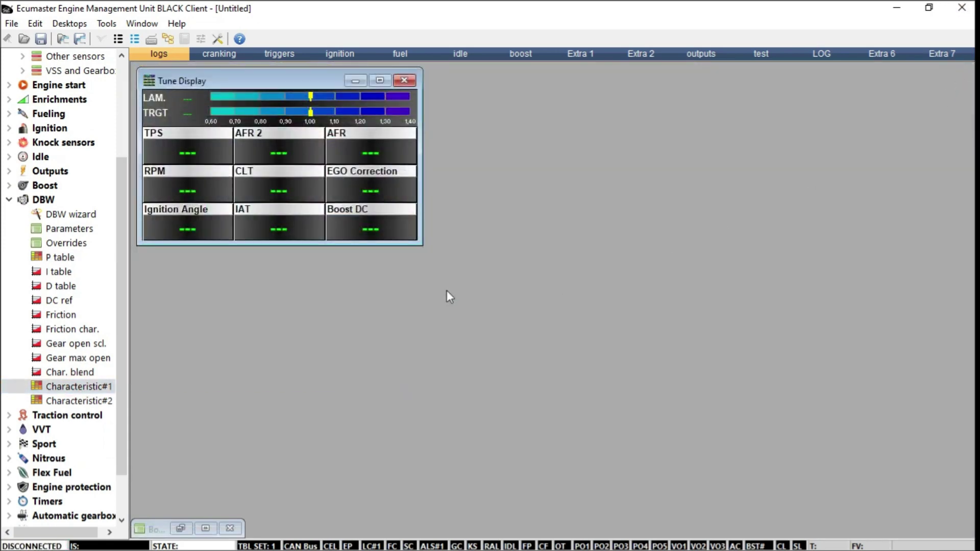
Review the list of predefined throttles in the DBW wizard, close it without applying a throttle, and collapse the DBW group.
double_click(82, 214)
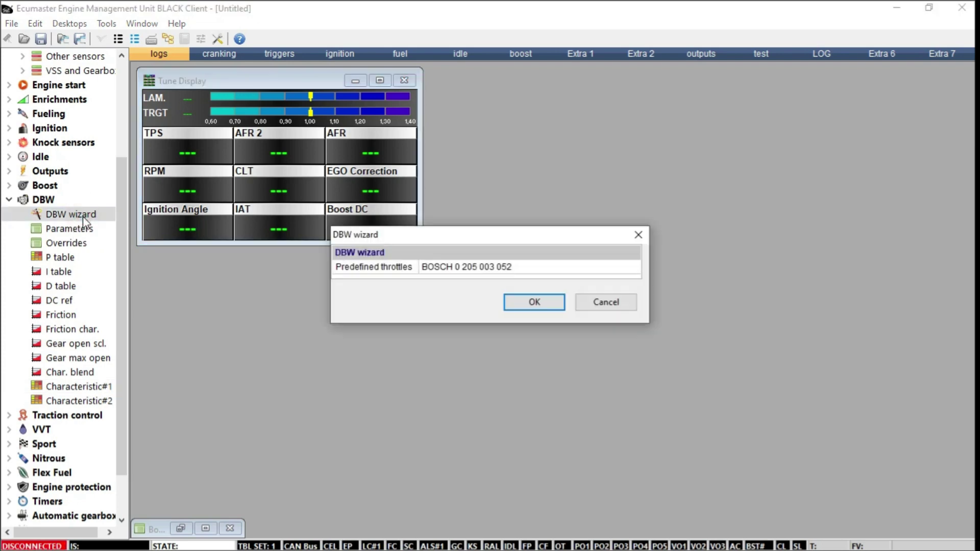
left_click(537, 266)
left_click(537, 265)
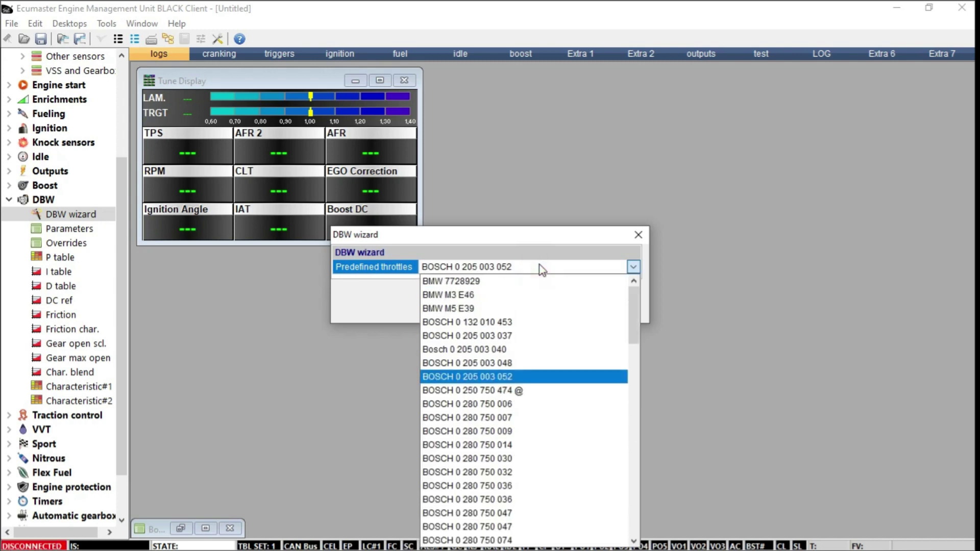
left_click_drag(636, 323, 642, 298)
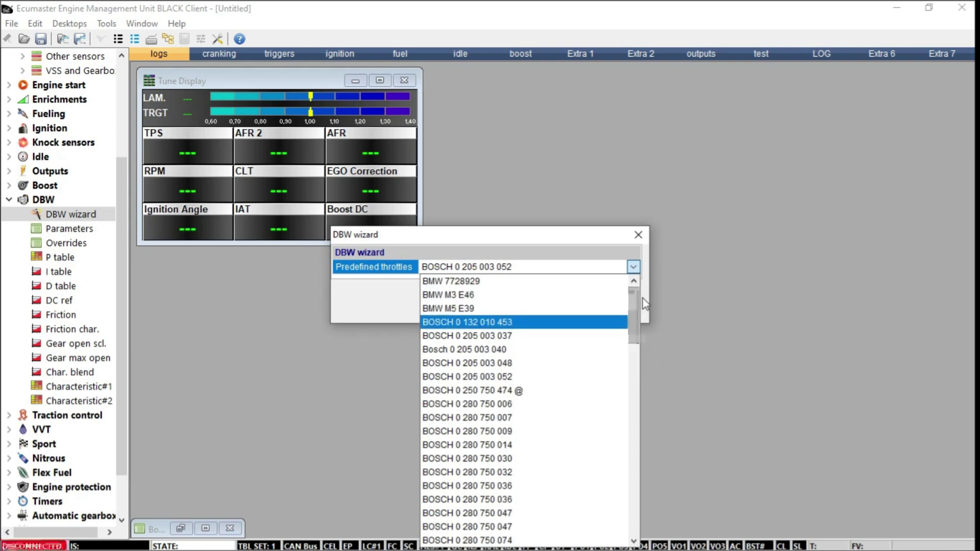
left_click(637, 268)
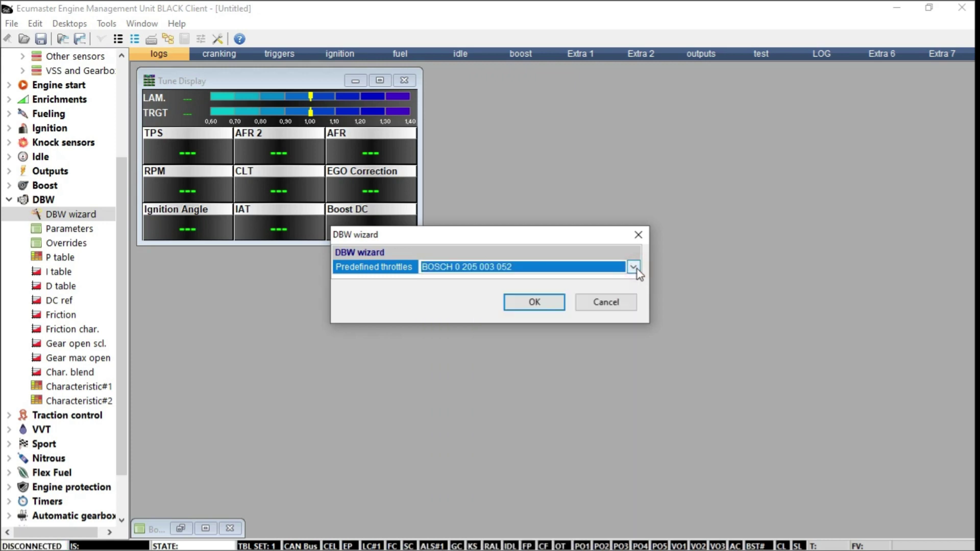
left_click(637, 269)
left_click(623, 268)
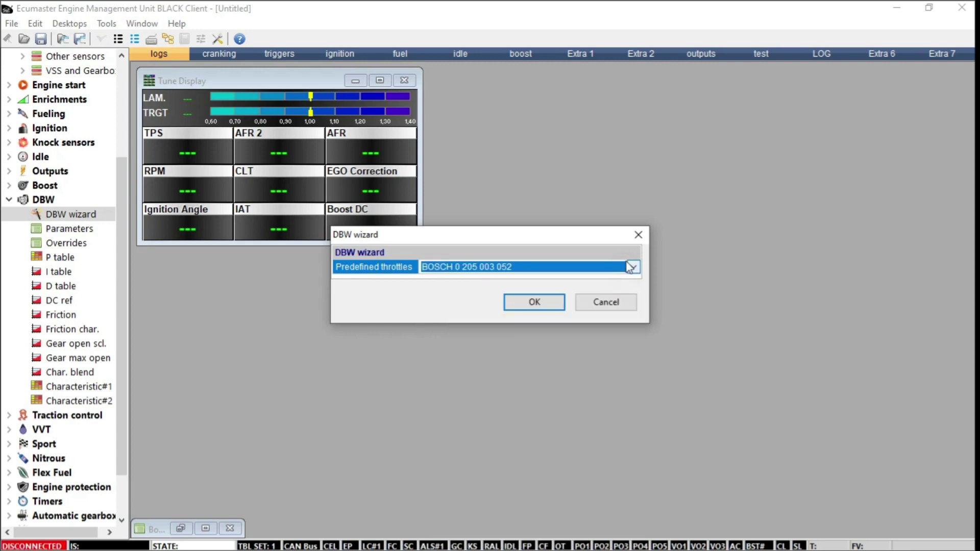
left_click(639, 238)
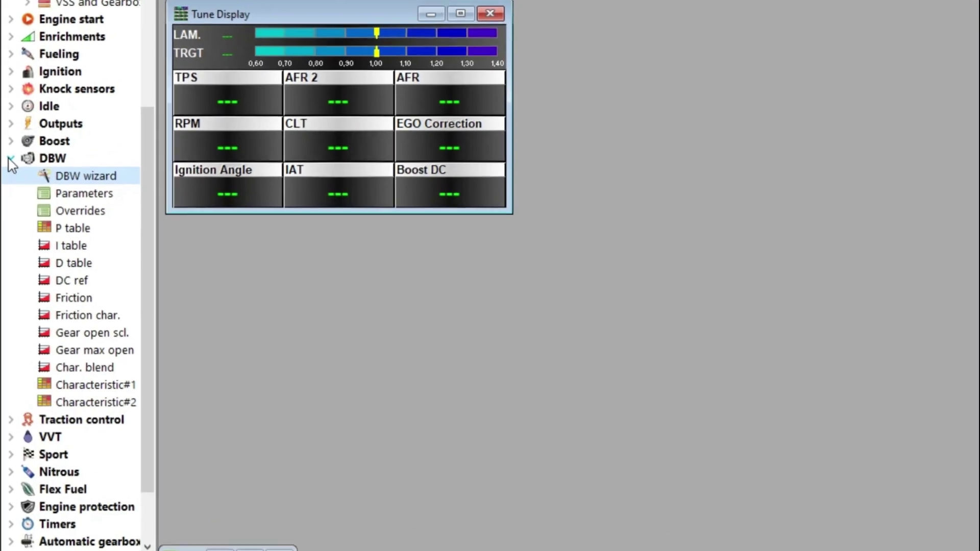
left_click(10, 200)
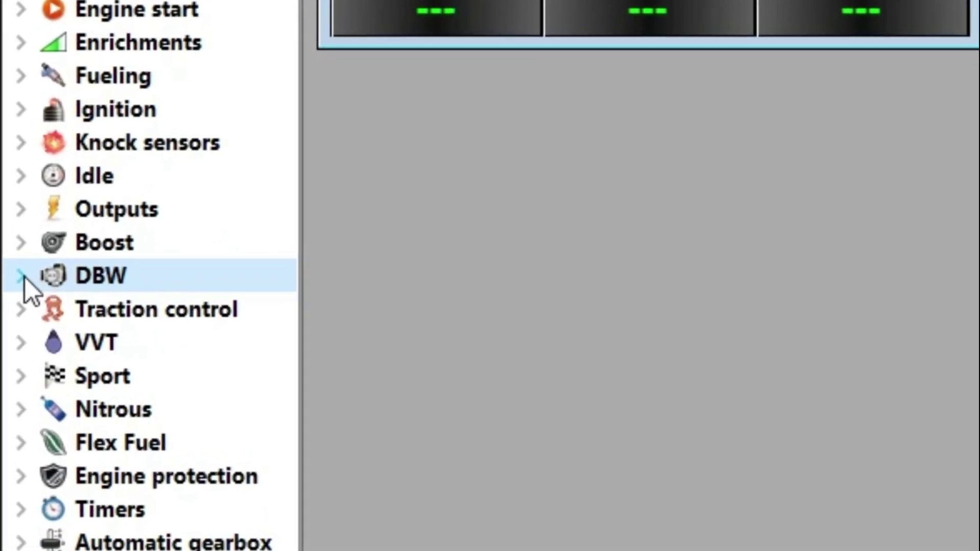
Review the general traction control settings and close their window.
left_click(22, 304)
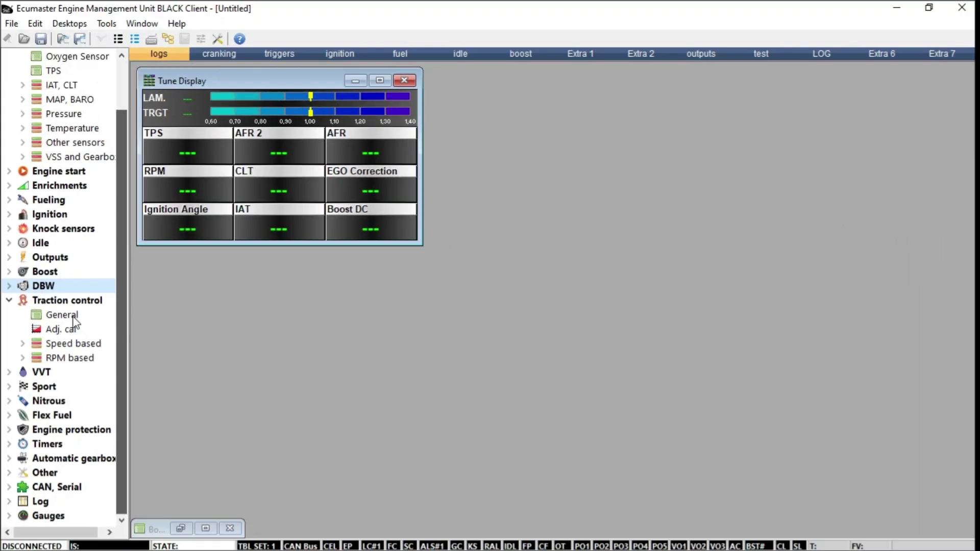
left_click(152, 352)
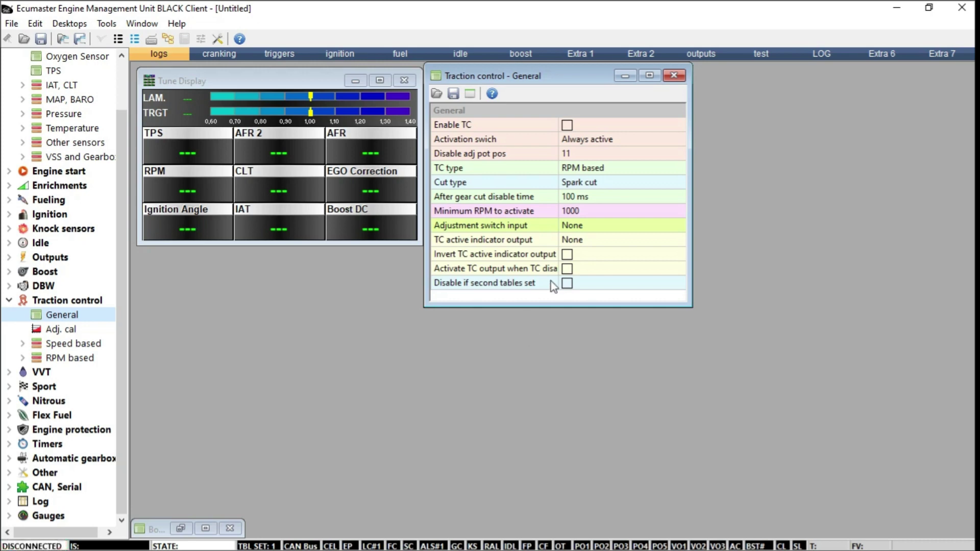
left_click(674, 75)
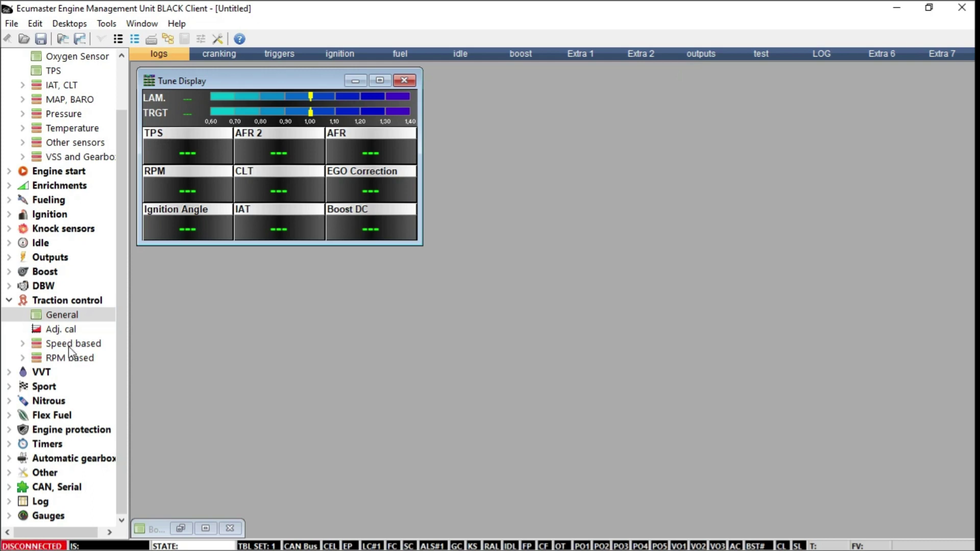
Look into the speed-based and RPM-based traction control subgroups, and collapse the Traction control group.
left_click(23, 344)
left_click(23, 344)
left_click(24, 357)
left_click(24, 357)
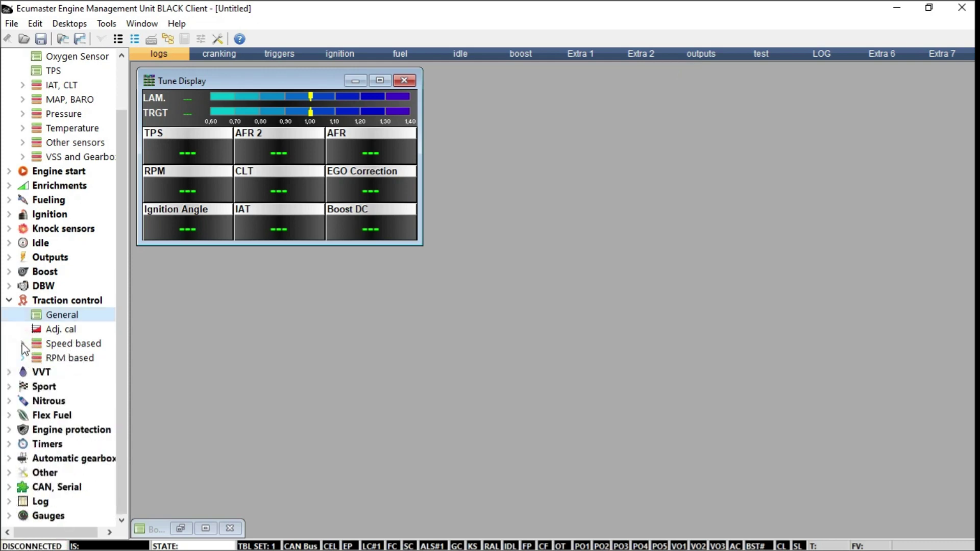
left_click(9, 300)
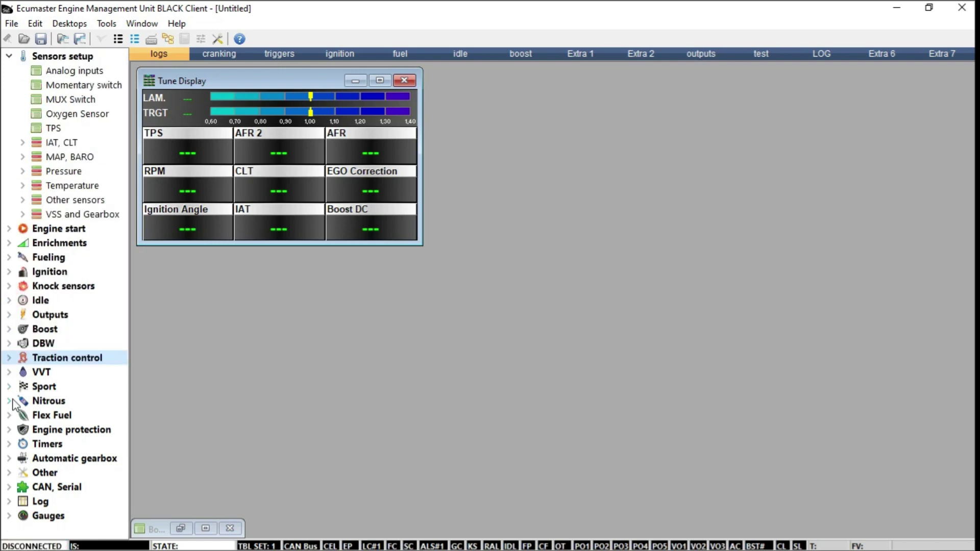
Review the VTEC Control settings in the VVT group, including the available VTEC outputs, and close their window.
left_click(9, 372)
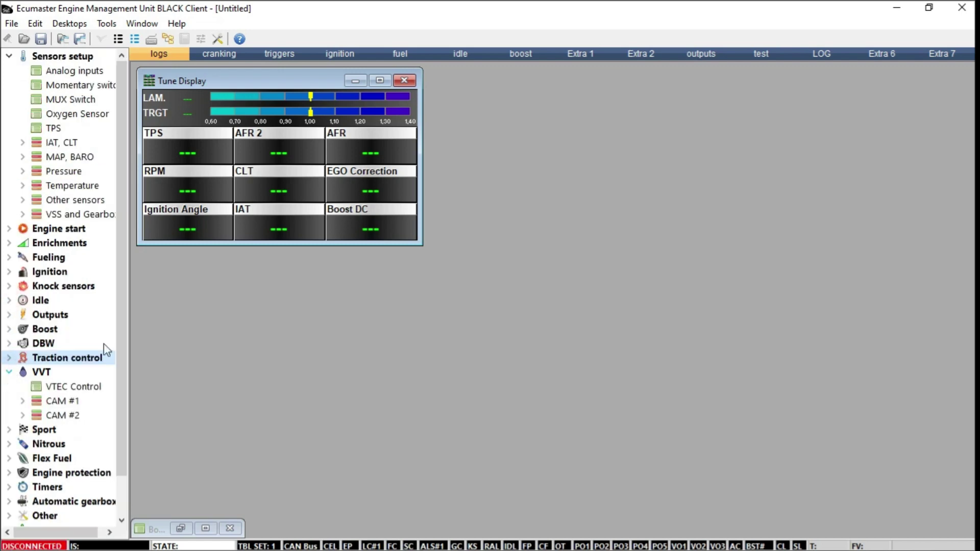
scroll(117, 345, "down", 1)
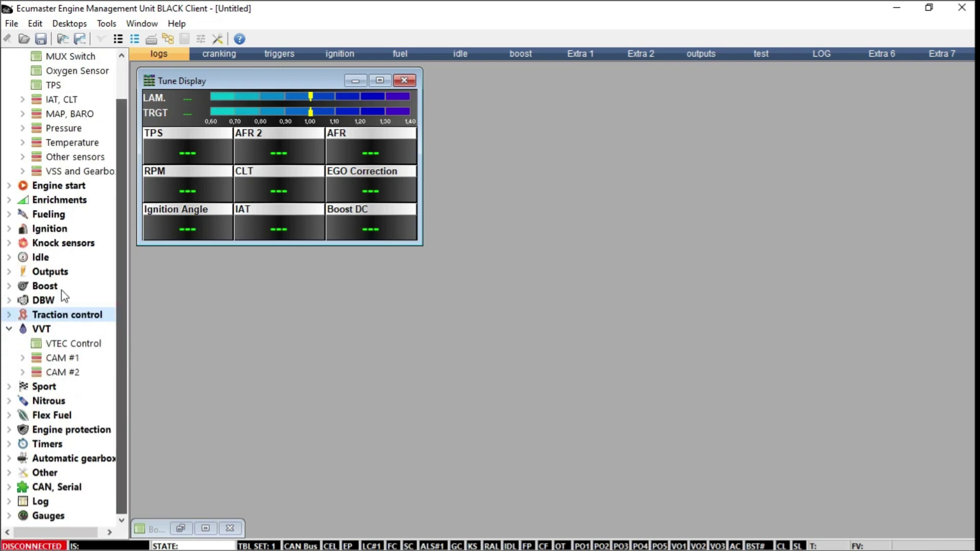
double_click(69, 343)
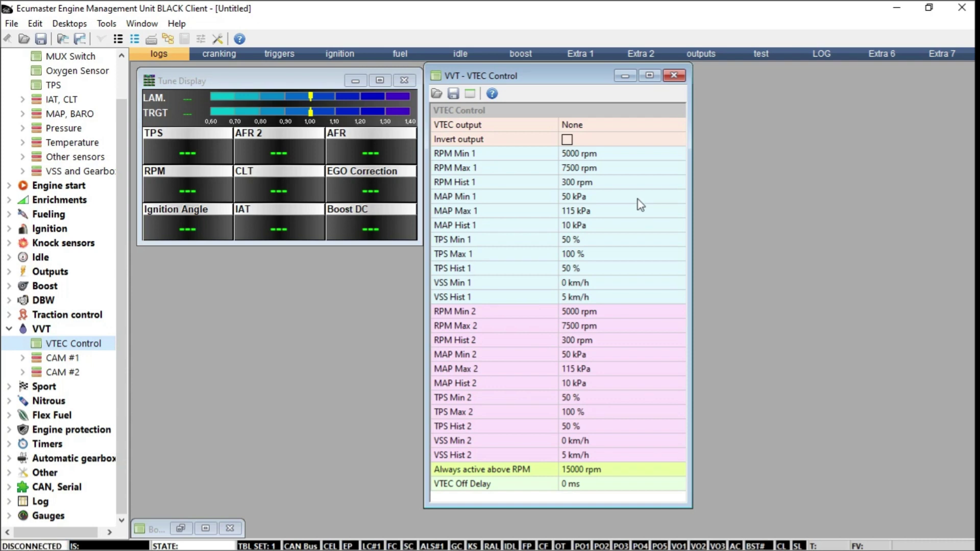
left_click(621, 125)
left_click(620, 124)
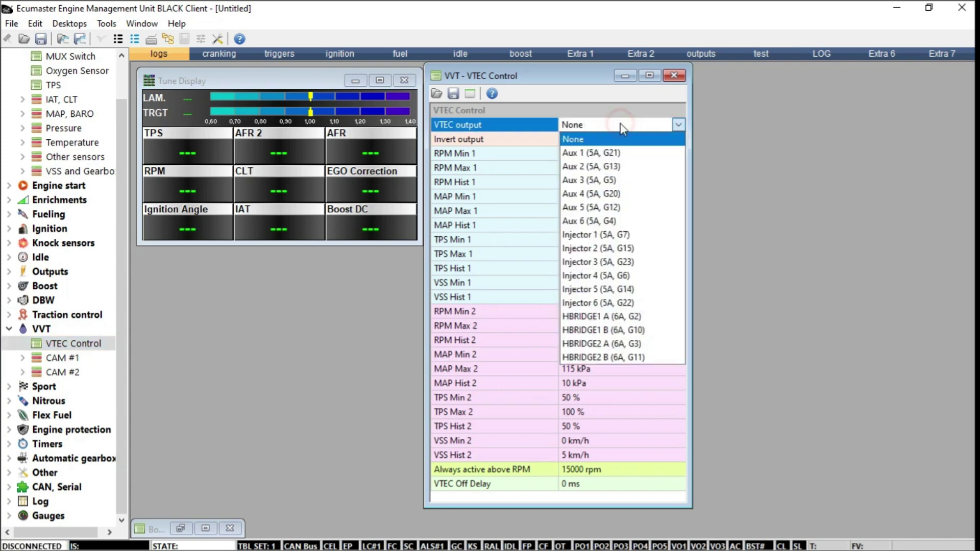
left_click(620, 125)
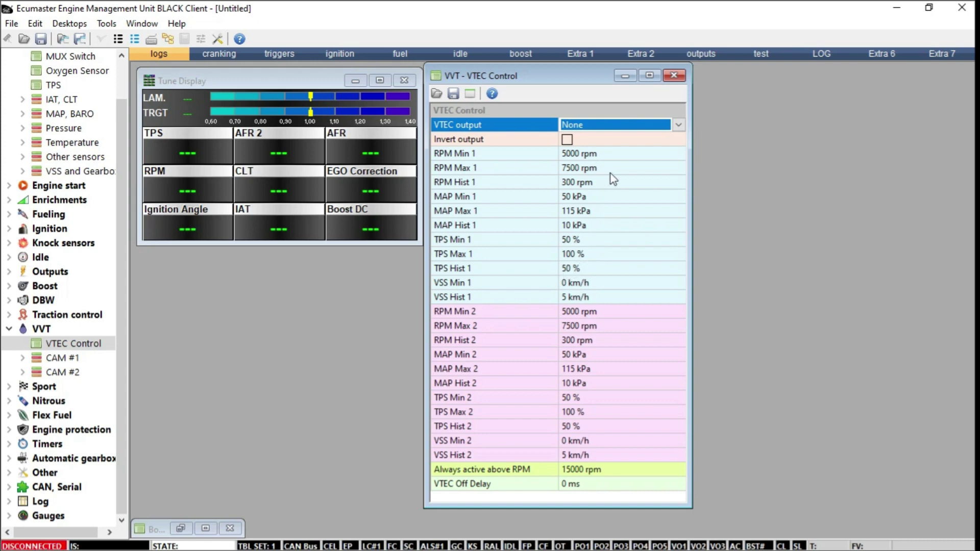
left_click(674, 75)
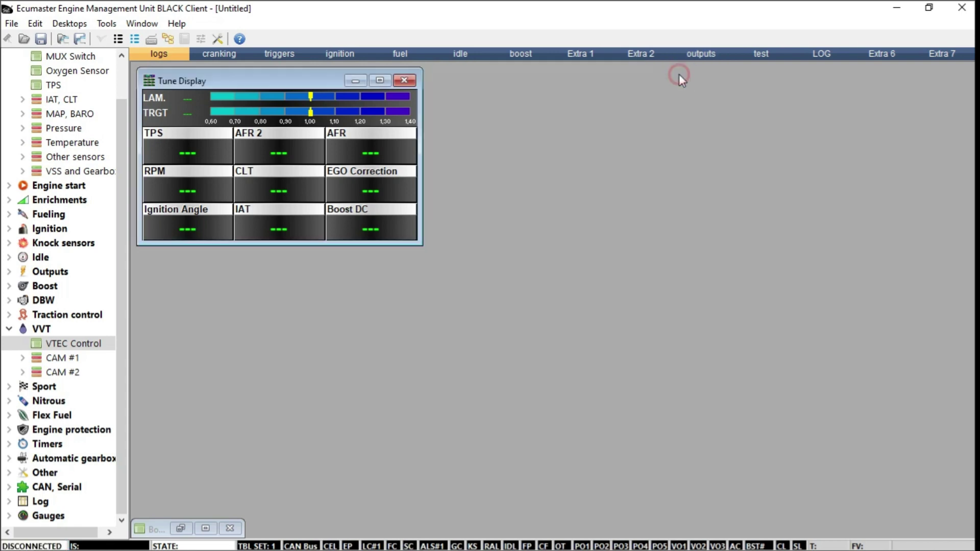
Open the VVT CAM #1 parameters and review the CAM offset, maximum retard/advance and control type options.
left_click(23, 358)
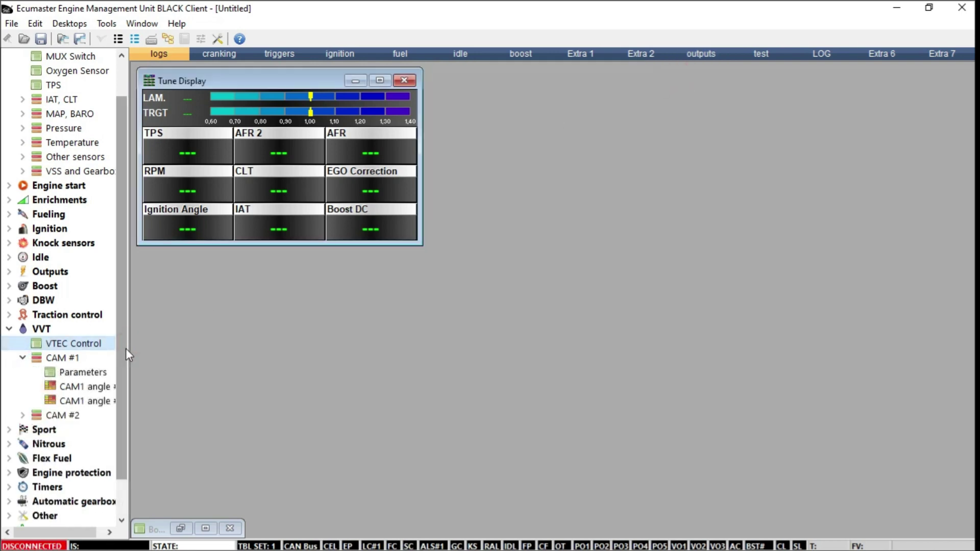
scroll(122, 349, "down", 1)
left_click(92, 329)
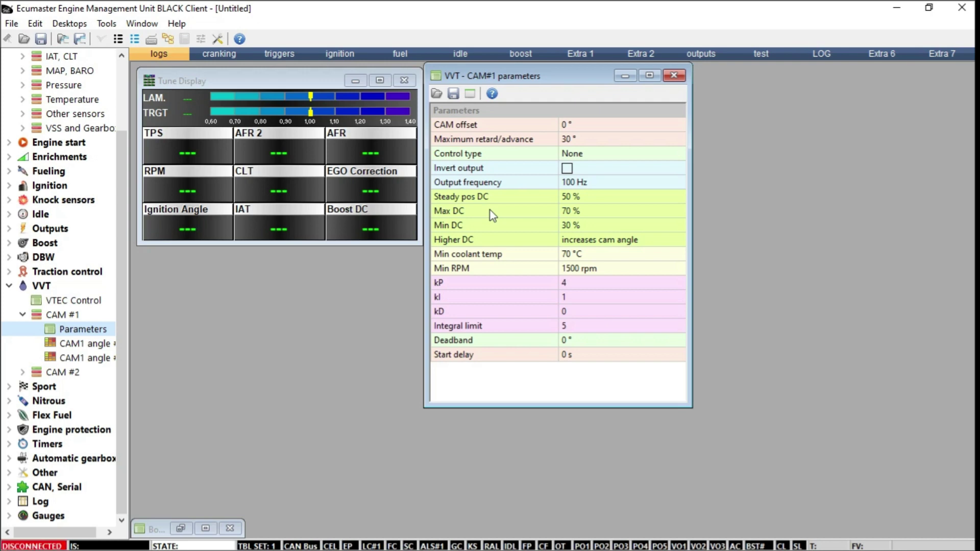
left_click(572, 124)
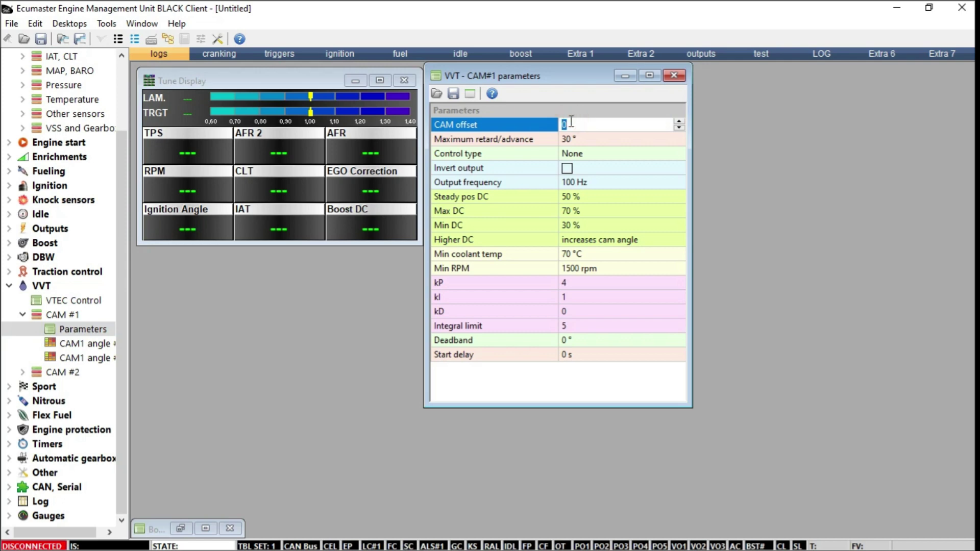
left_click(576, 137)
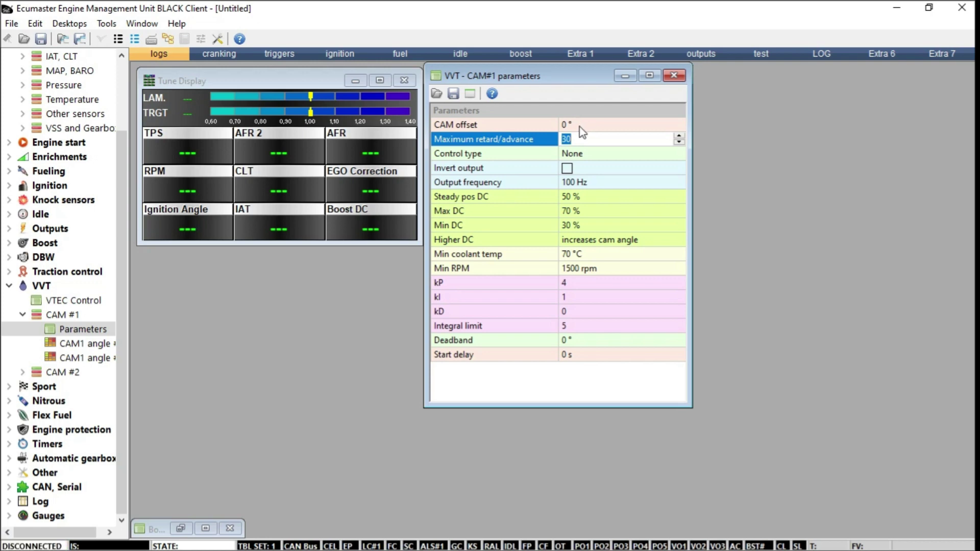
left_click(590, 154)
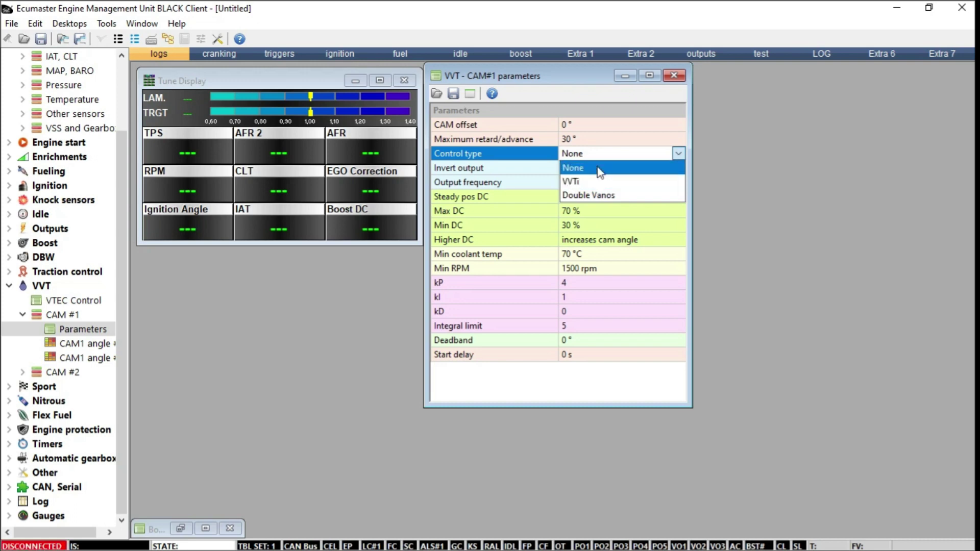
left_click(600, 168)
left_click(600, 170)
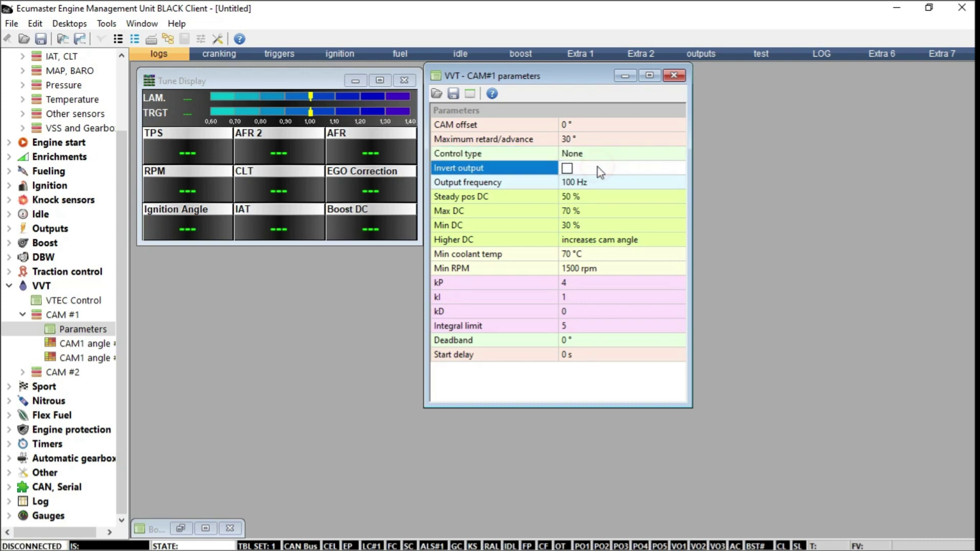
Review the output inversion, output frequency, duty cycle and minimum coolant temperature settings, and close the CAM #1 parameters.
left_click(567, 168)
left_click(567, 169)
left_click(630, 185)
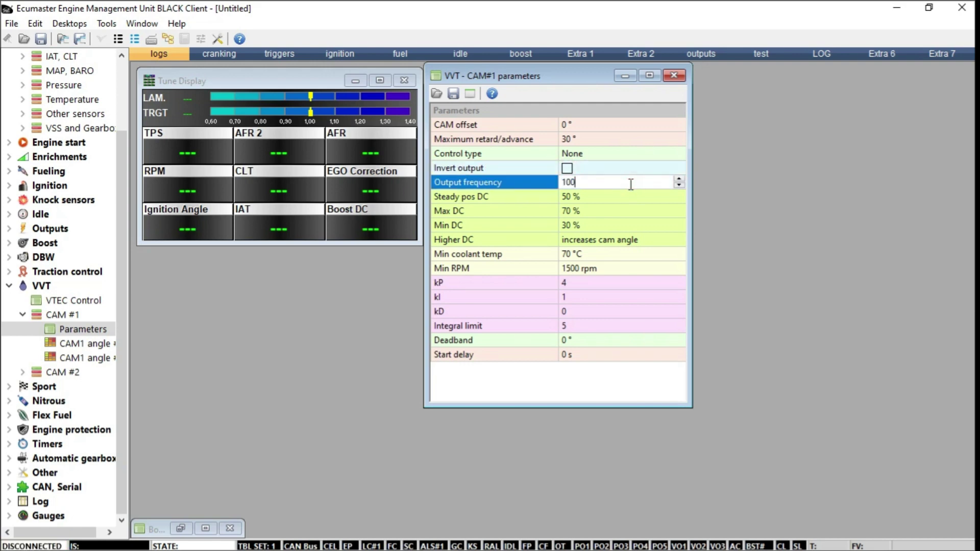
left_click(623, 197)
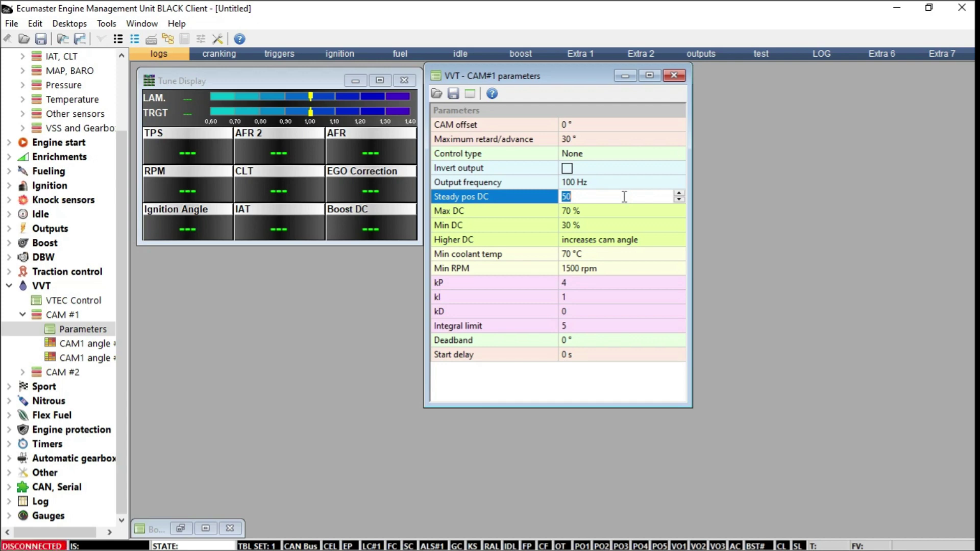
left_click(619, 211)
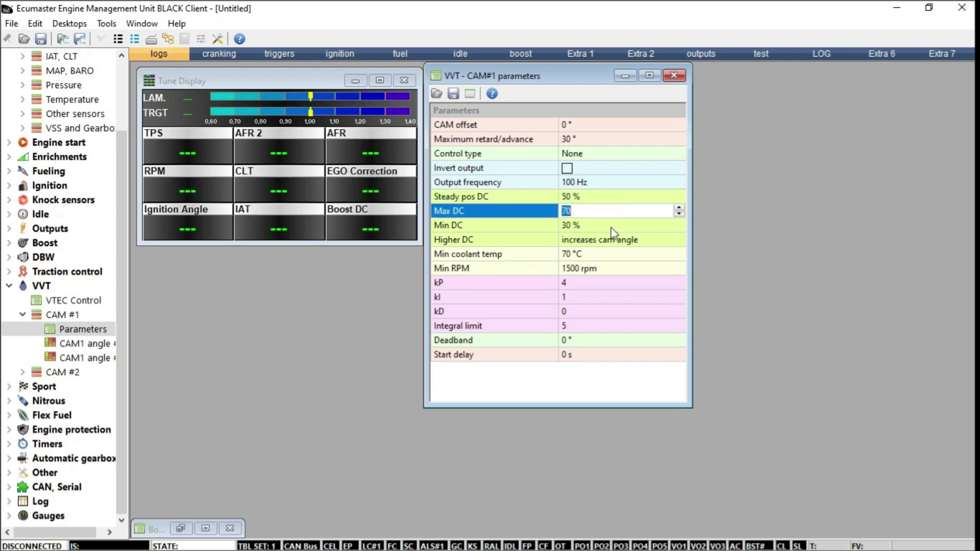
left_click(616, 225)
left_click(642, 253)
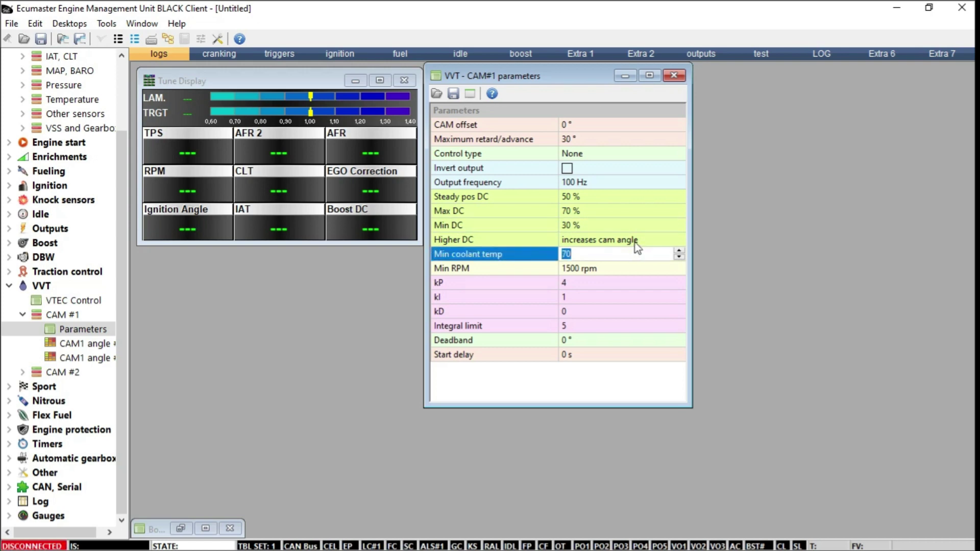
left_click(635, 239)
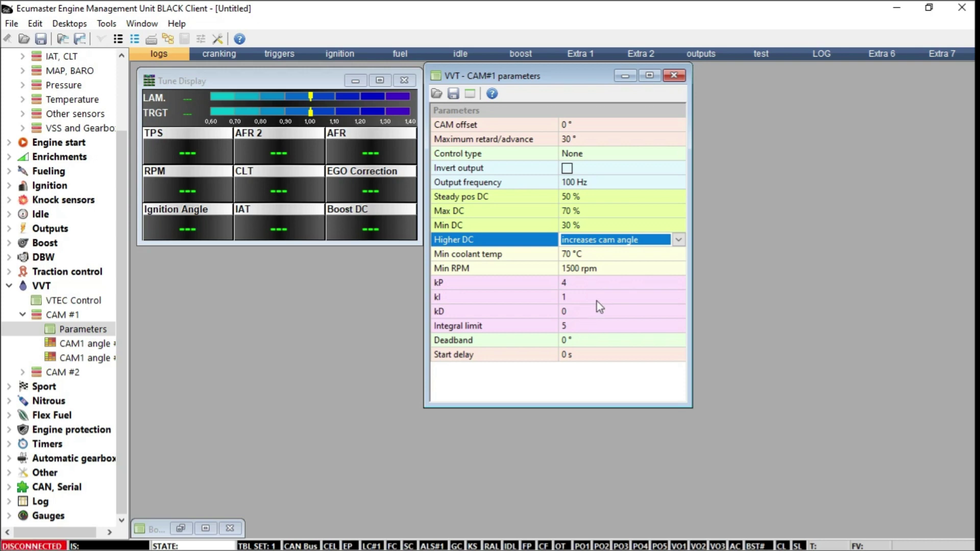
left_click(678, 78)
In the CAM1 angle #1 table, set the cells from 134 to 247 kPa and 1886 to 3591 rpm to 10, and close the table.
left_click(92, 345)
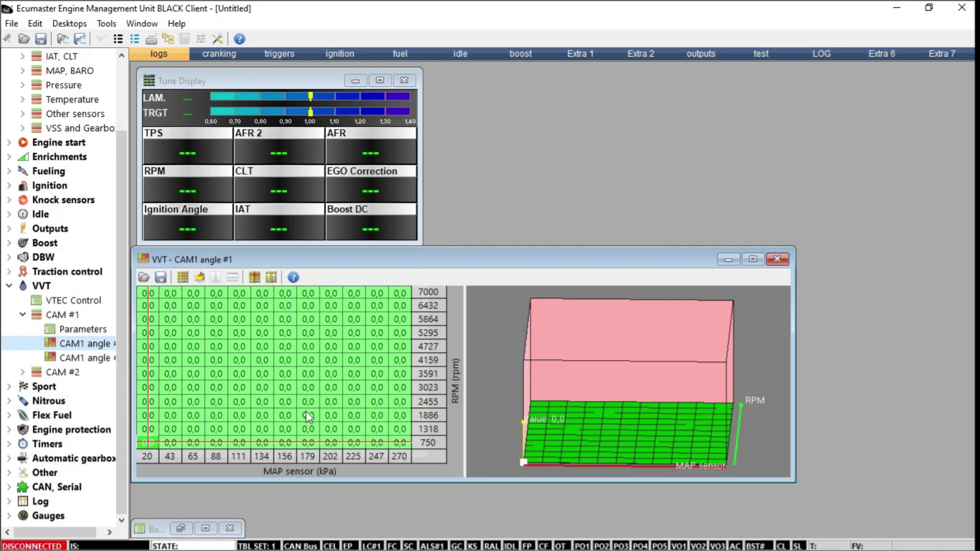
left_click_drag(386, 415, 259, 382)
type("10")
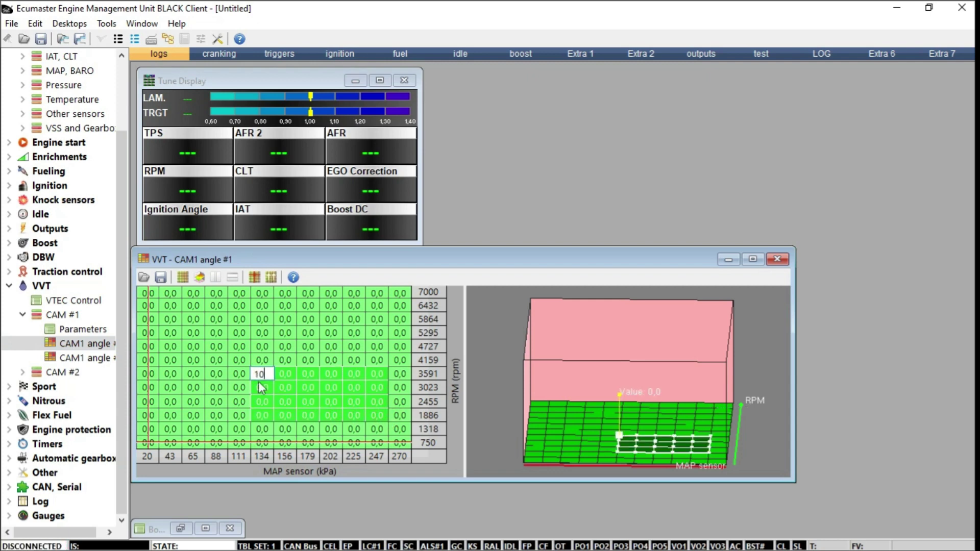
key("Return")
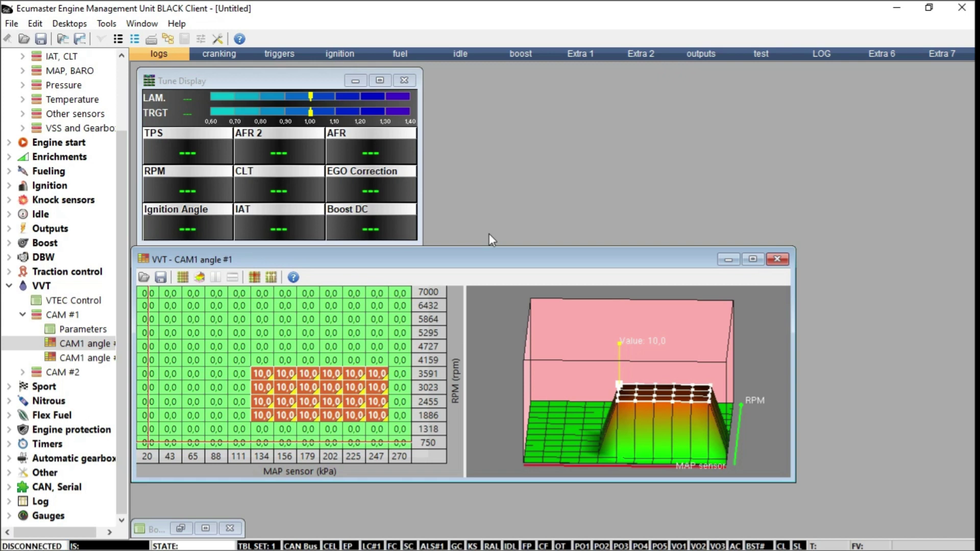
left_click(777, 259)
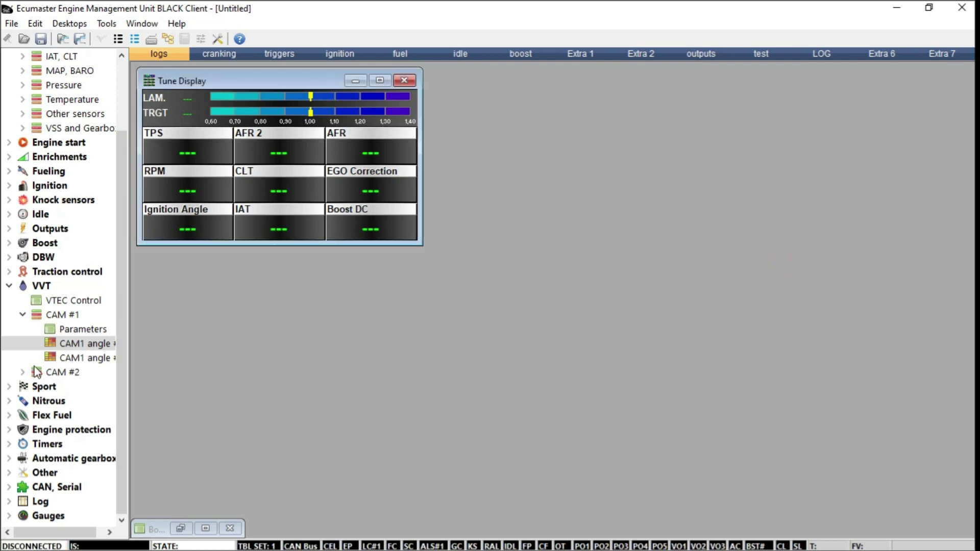
Review the VVT CAM #2 parameters, close their window, and collapse the CAM #1, CAM #2 and VVT groups.
left_click(23, 314)
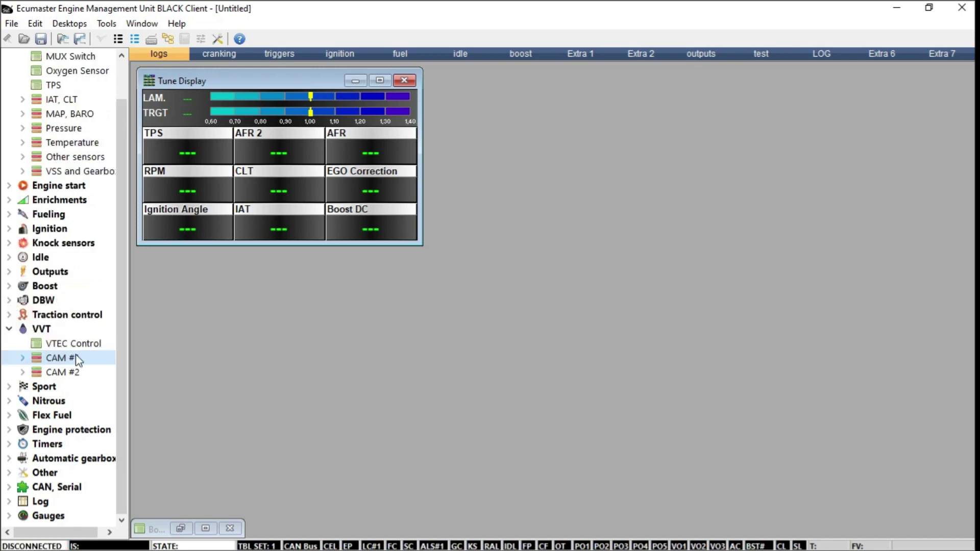
left_click(23, 372)
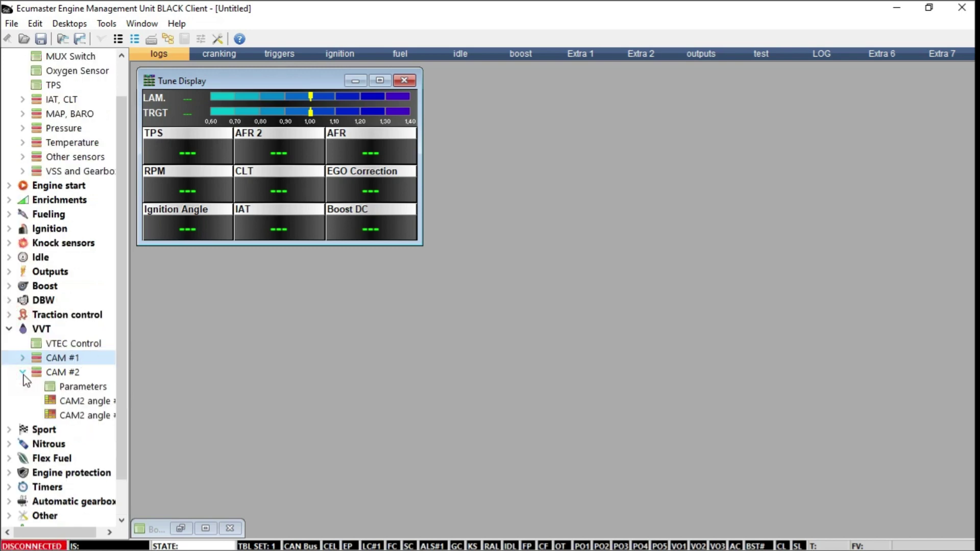
double_click(56, 387)
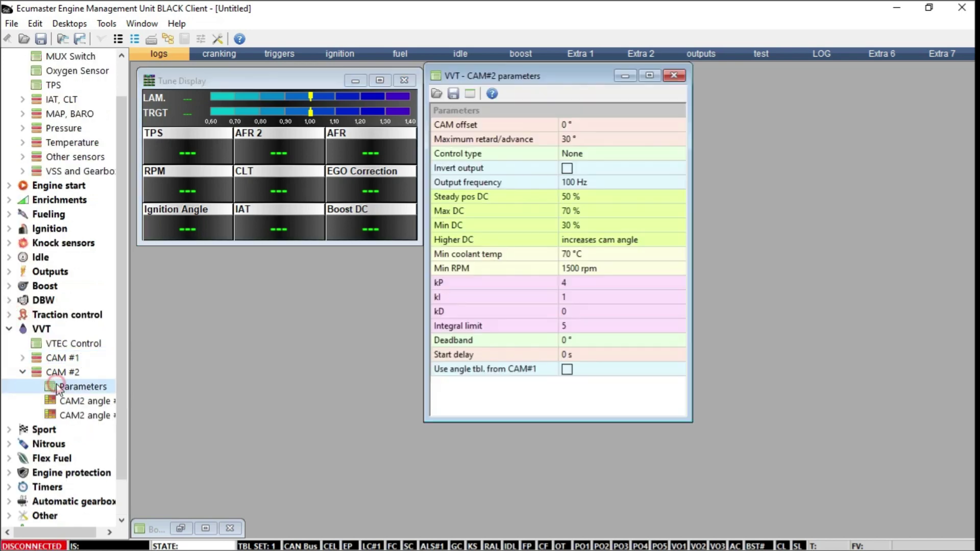
left_click(674, 76)
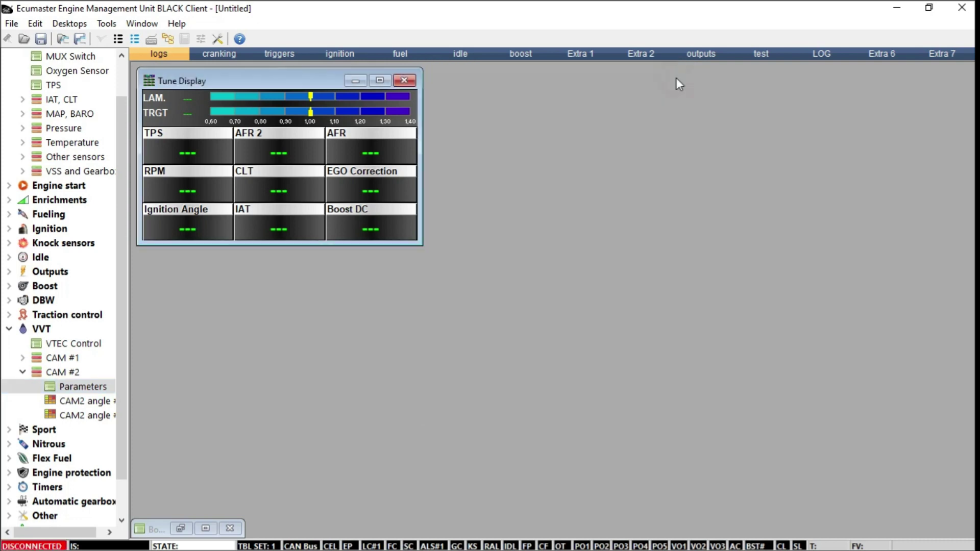
left_click(22, 374)
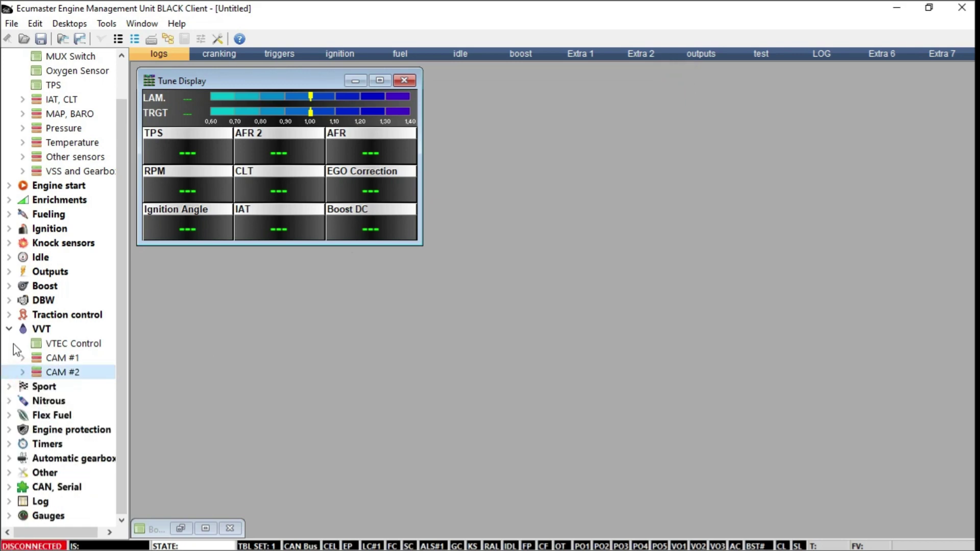
left_click(9, 329)
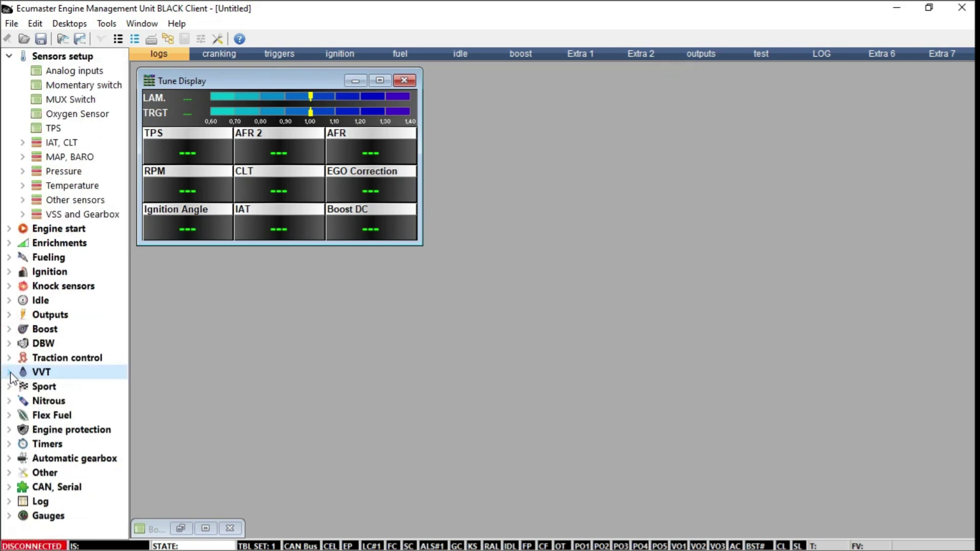